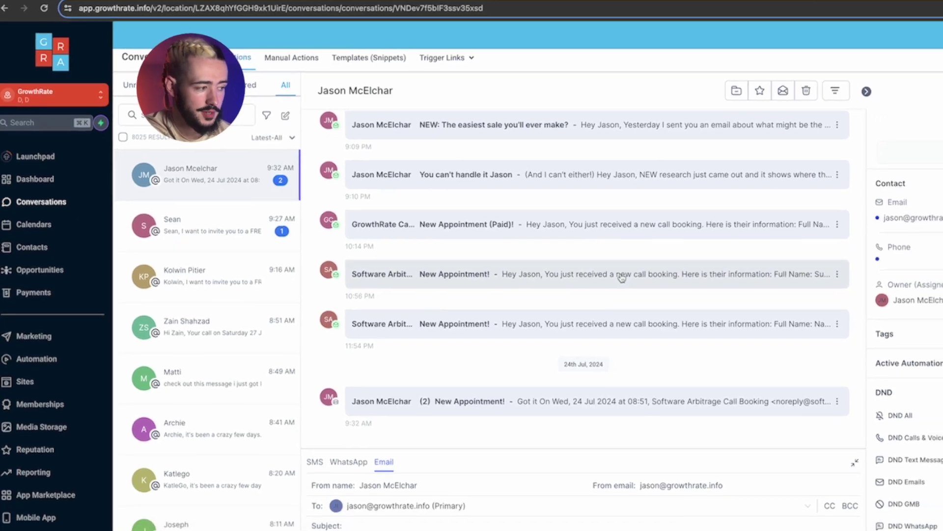
# Look through the contact's conversation history and open the calendar settings.
pyautogui.scroll(5, 653, 292)
pyautogui.scroll(4, 524, 233)
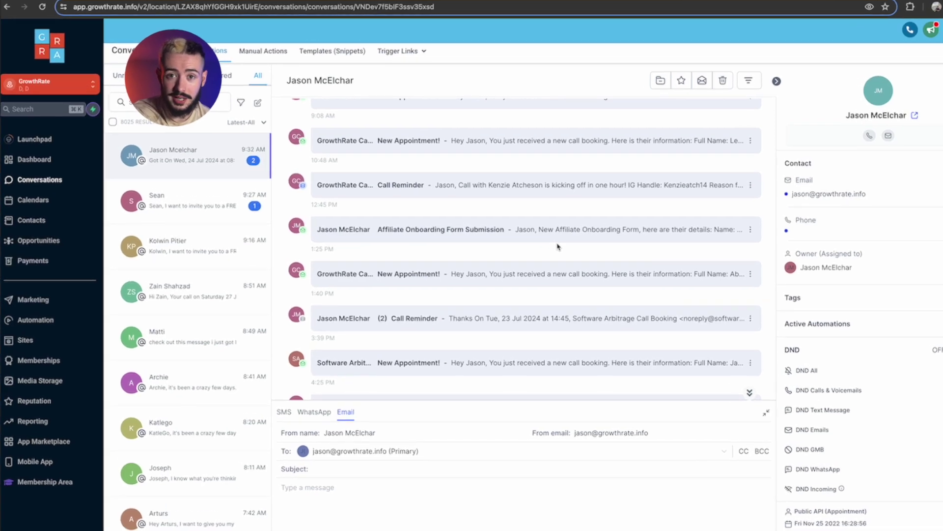
pyautogui.click(29, 188)
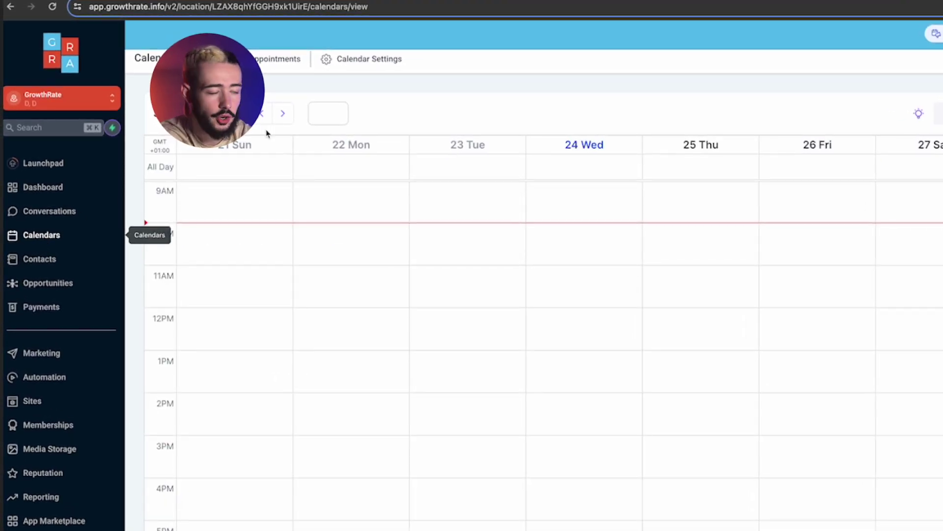
pyautogui.click(370, 59)
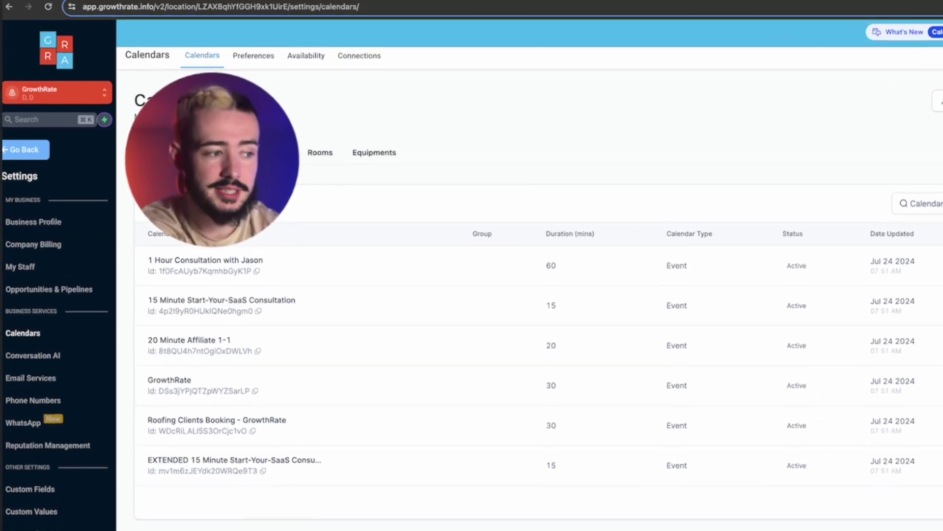
# Examine the 1 Hour Consultation calendar's meeting details, including the meeting location types, keeping Custom selected.
pyautogui.click(897, 86)
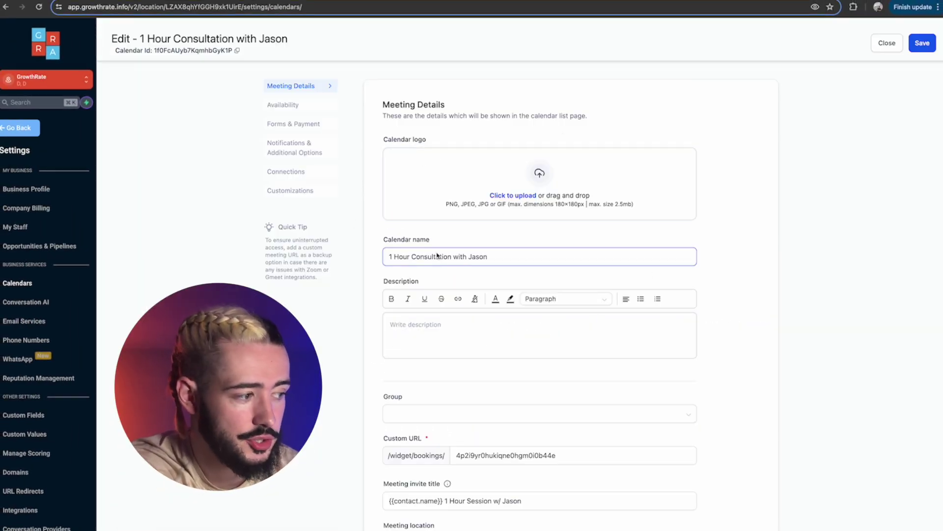
pyautogui.scroll(-2, 460, 261)
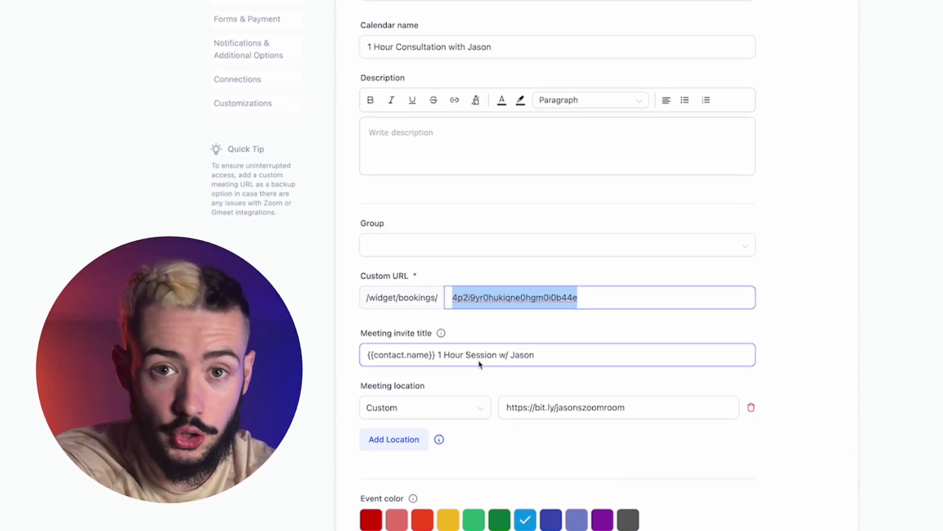
pyautogui.click(397, 413)
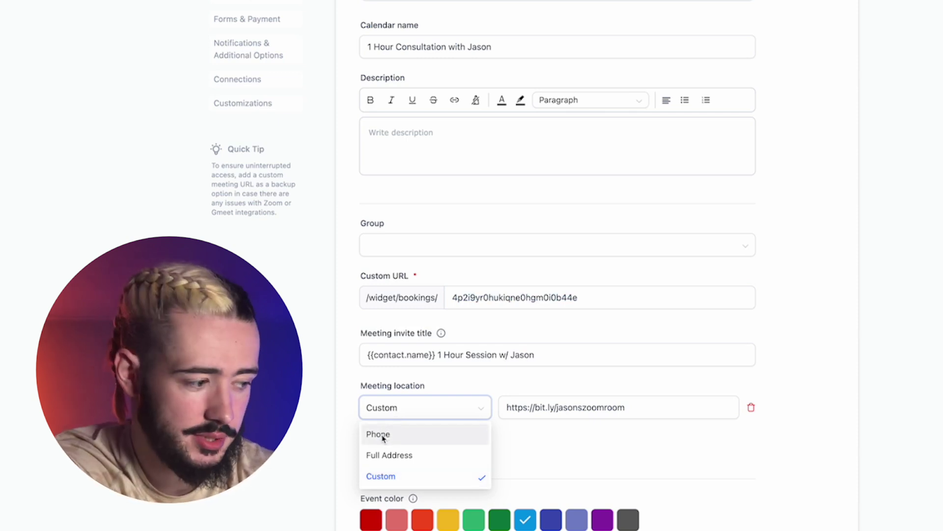
pyautogui.click(434, 476)
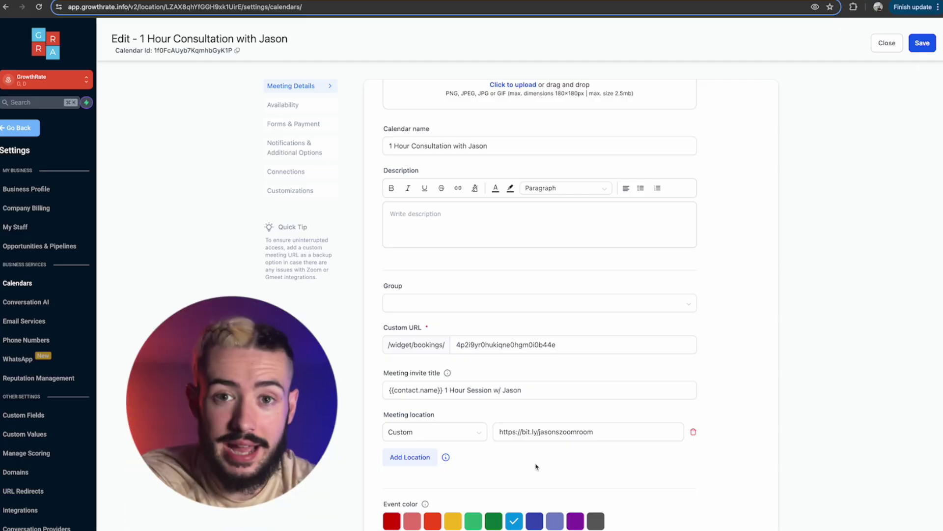
# Examine the calendar's weekly available hours and its scheduling rules, including the date range.
pyautogui.scroll(-15, 381, 121)
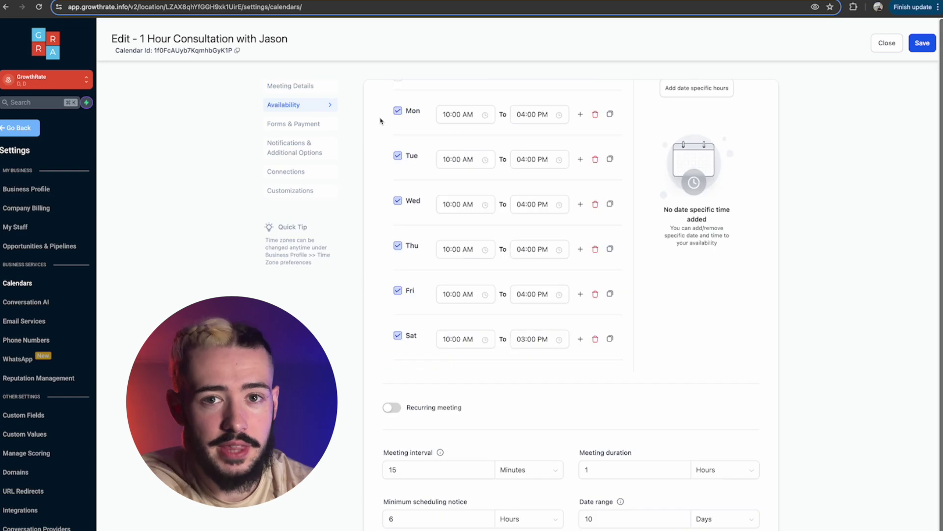
pyautogui.scroll(3, 550, 201)
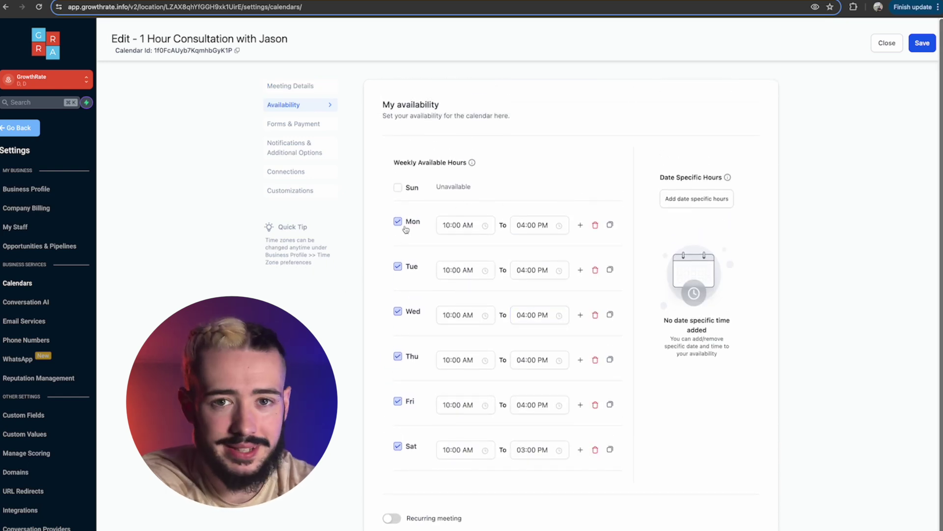
pyautogui.scroll(-5, 406, 231)
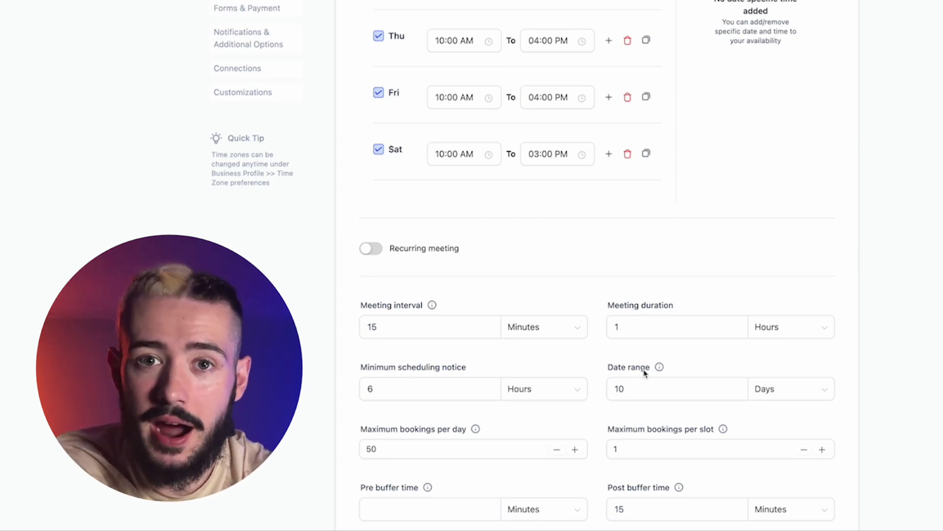
pyautogui.click(638, 386)
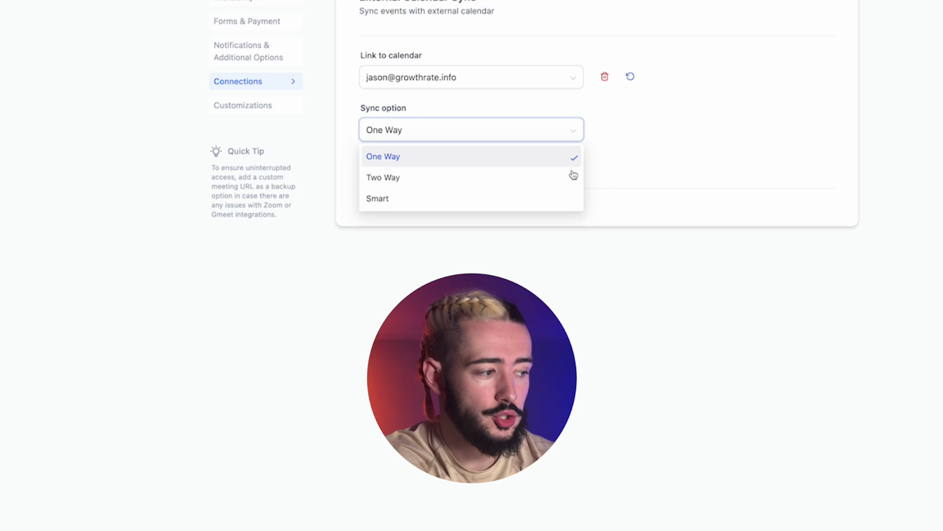
# Leave the calendar sync choices unchanged and examine the widget style, colors and other settings in the calendar's Customizations section.
pyautogui.click(741, 186)
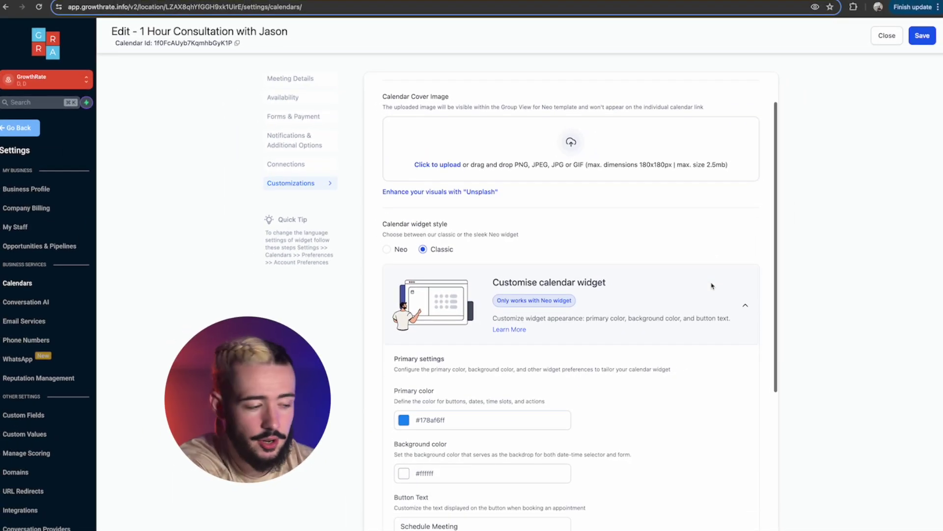
pyautogui.scroll(-3, 712, 286)
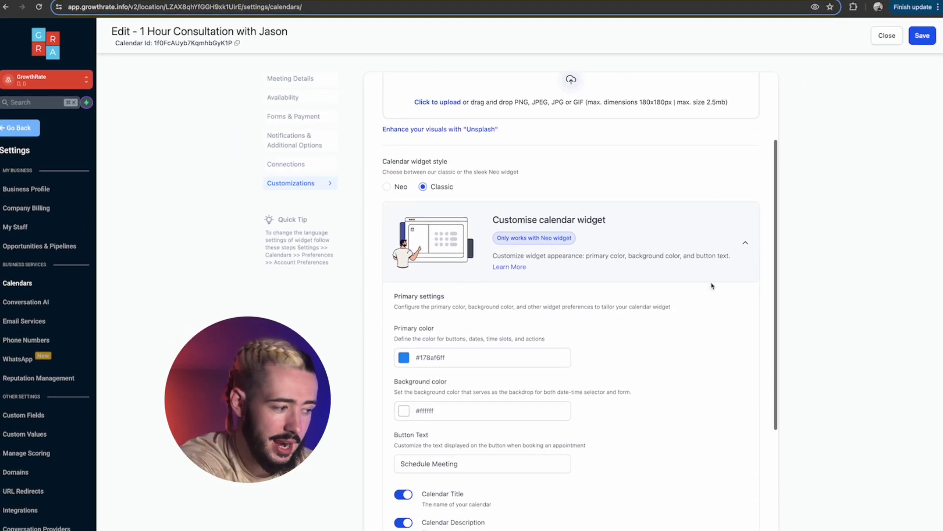
pyautogui.scroll(-2, 712, 286)
pyautogui.scroll(-5, 711, 286)
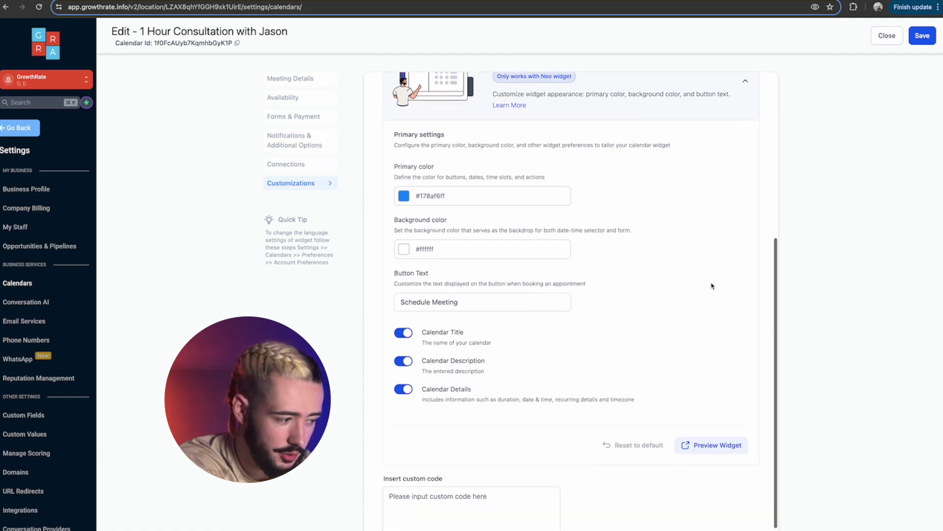
pyautogui.scroll(10, 638, 246)
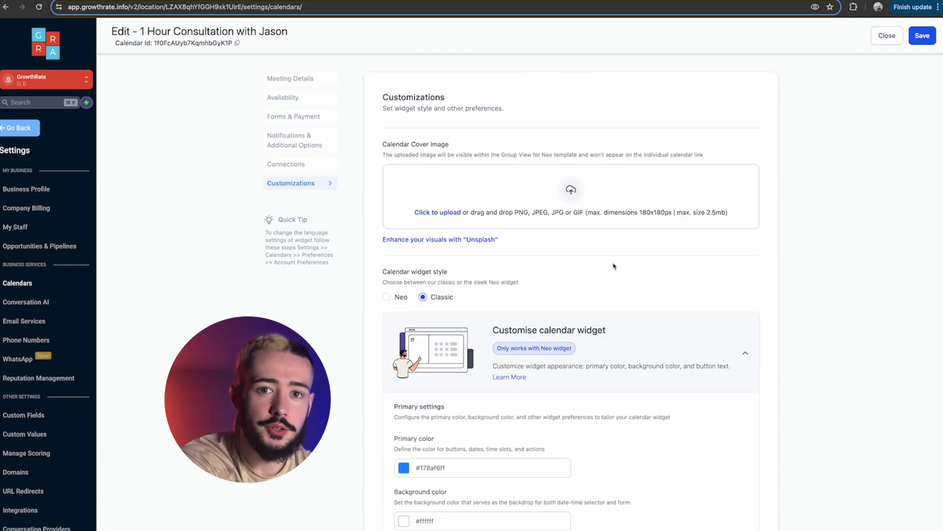
pyautogui.scroll(-10, 613, 266)
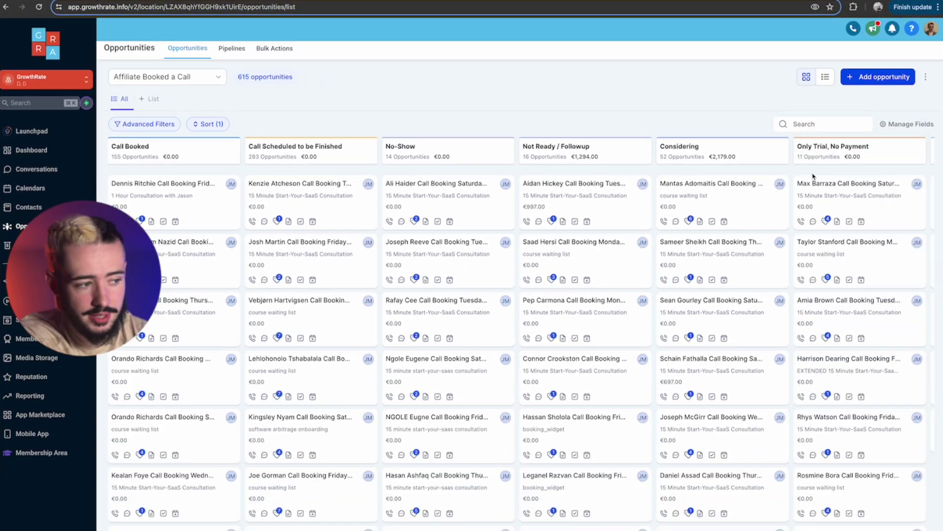
# Look across the opportunity stages and open the 2024 Affiliate Booked Call pipeline for editing.
pyautogui.hscroll(2, 855, 166)
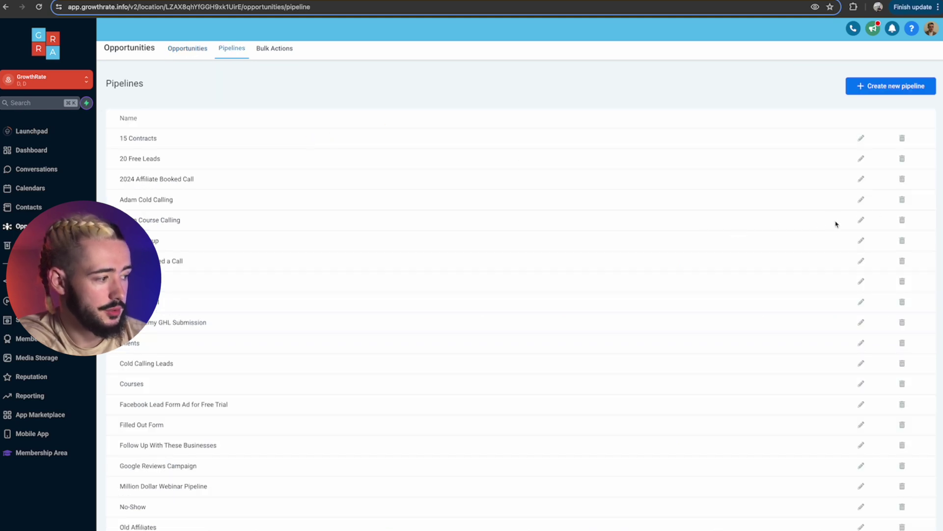
pyautogui.click(861, 179)
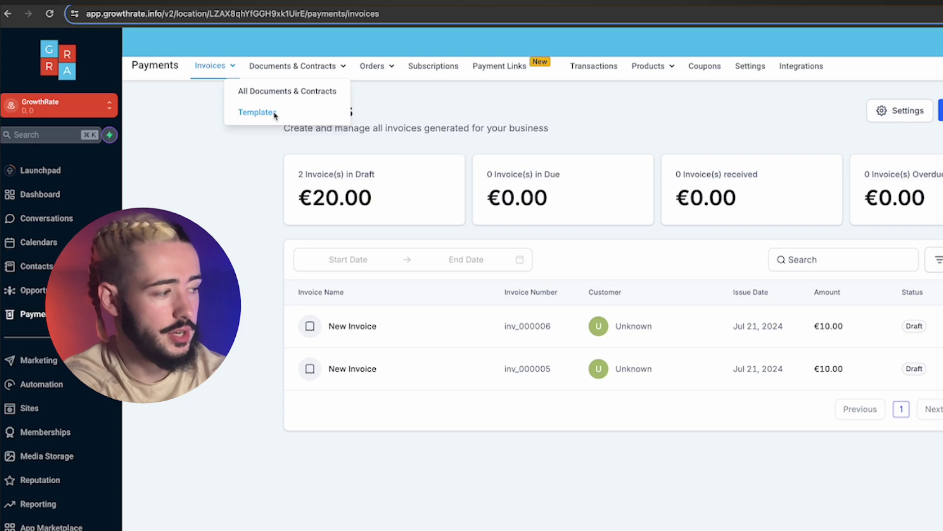
# Browse the payments area's document and contract templates, product list and additional payment providers.
pyautogui.click(256, 112)
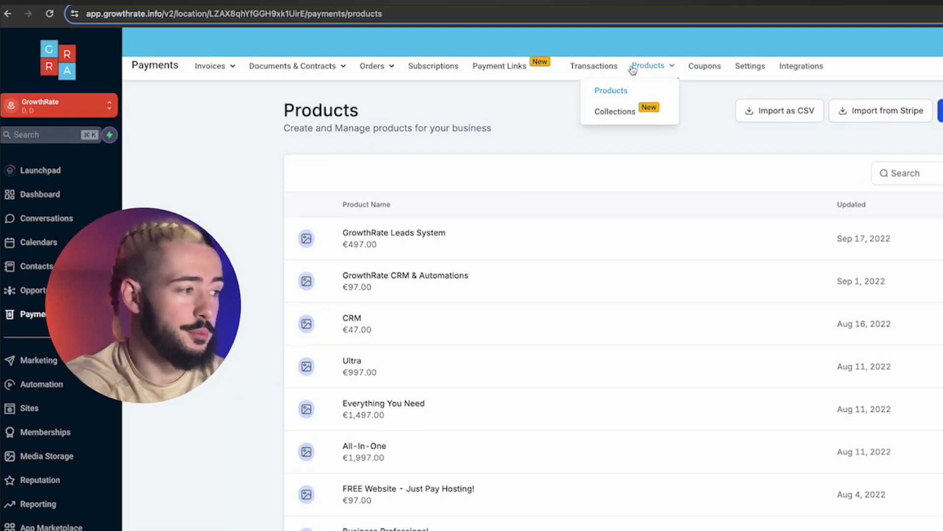
pyautogui.click(644, 90)
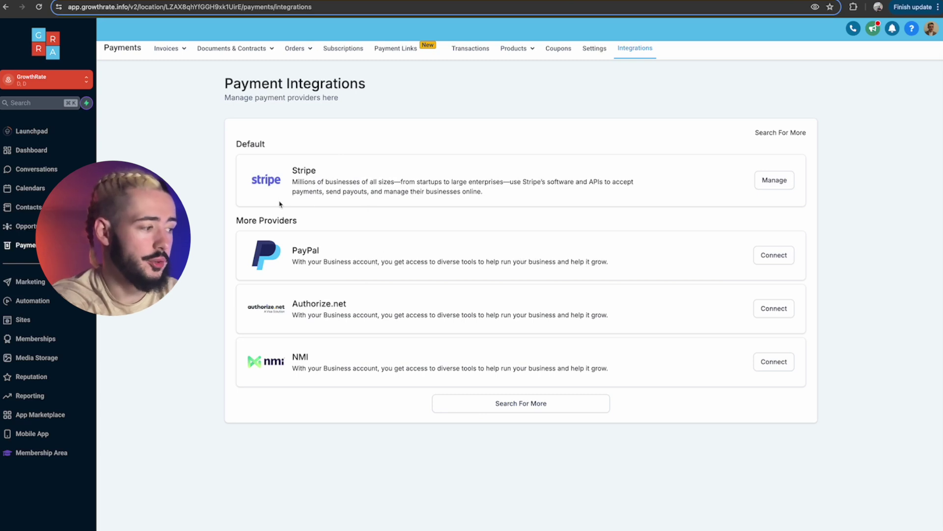
pyautogui.click(484, 408)
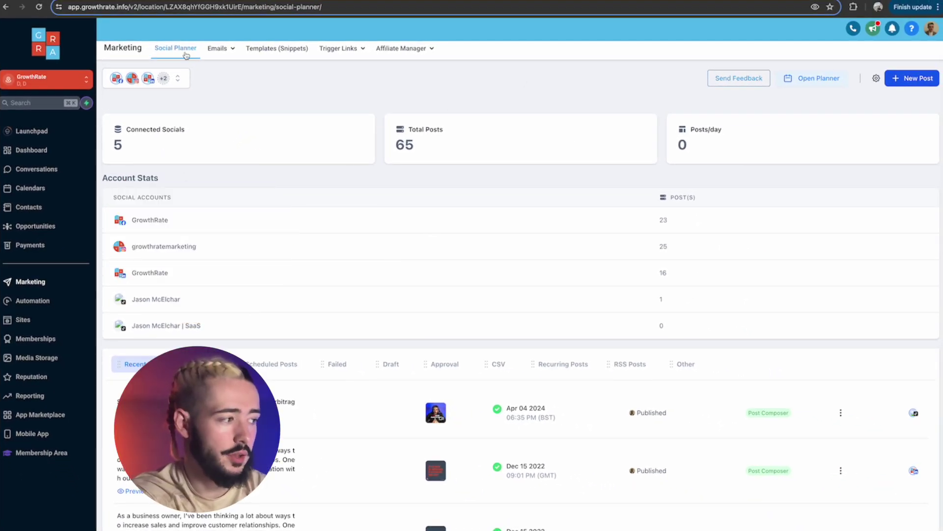
# View the connected accounts in Social Planner and the networks offered for adding a social account, without adding one.
pyautogui.click(178, 81)
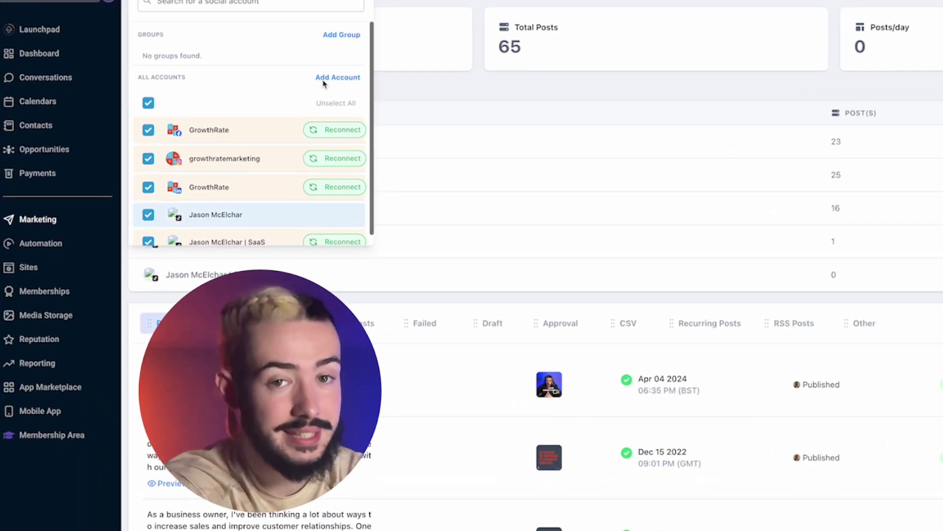
pyautogui.click(325, 78)
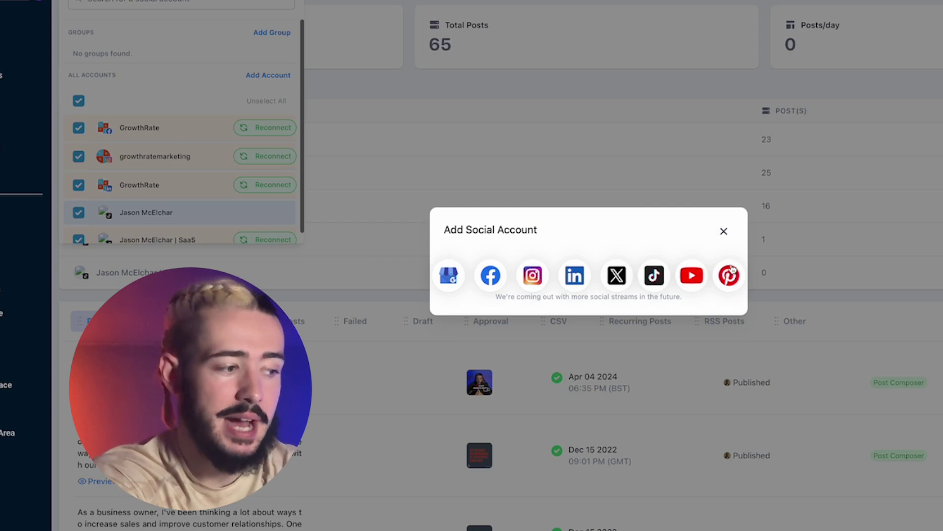
pyautogui.click(723, 232)
# Create a new social post for the connected TikTok account that needs no reconnecting and view its publishing and scheduling options.
pyautogui.click(895, 36)
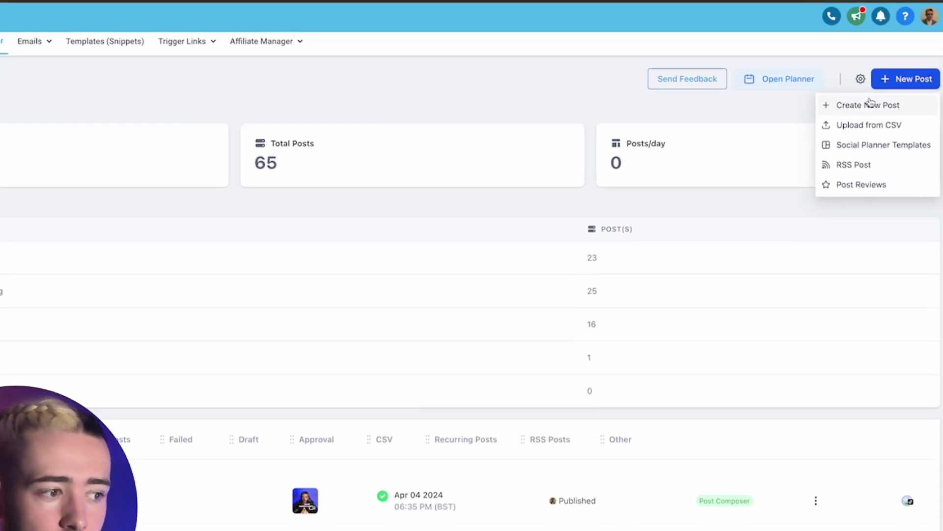
pyautogui.click(870, 105)
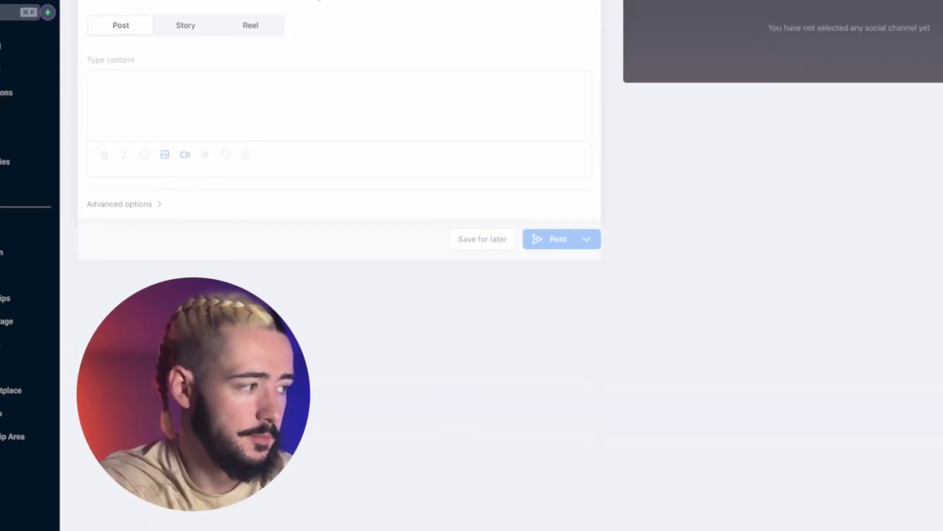
pyautogui.click(267, 141)
pyautogui.scroll(-1, 235, 165)
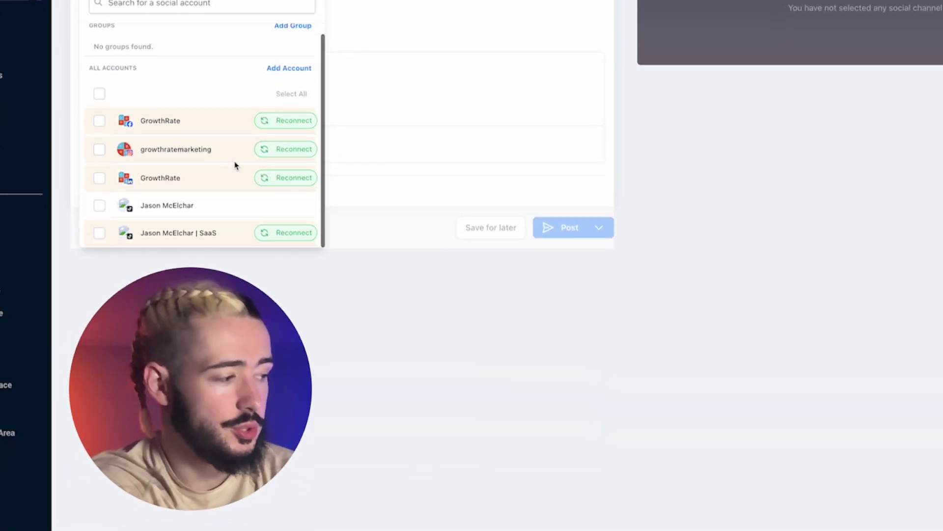
pyautogui.click(99, 206)
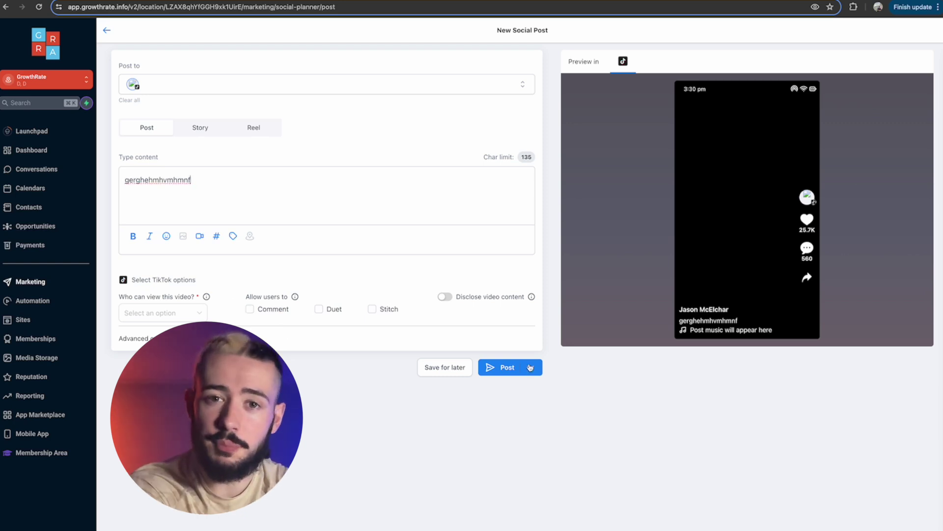
pyautogui.click(531, 367)
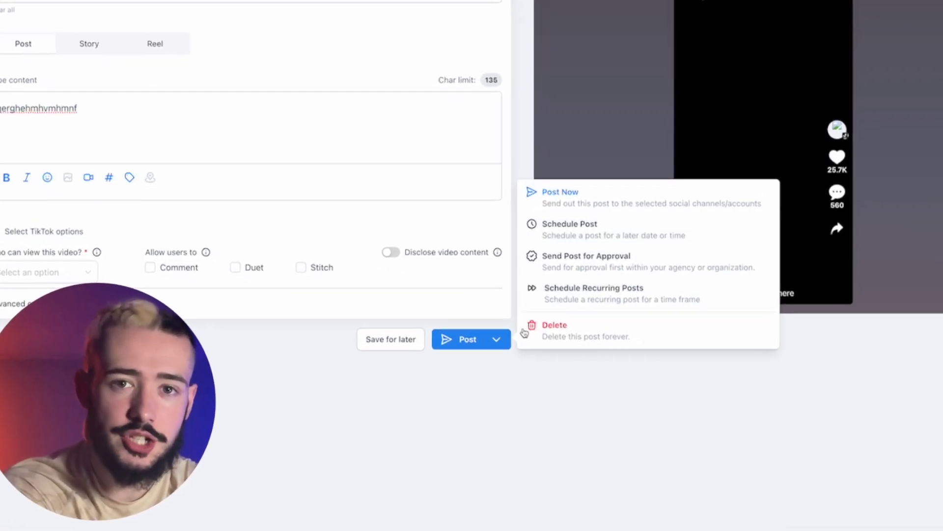
pyautogui.click(491, 468)
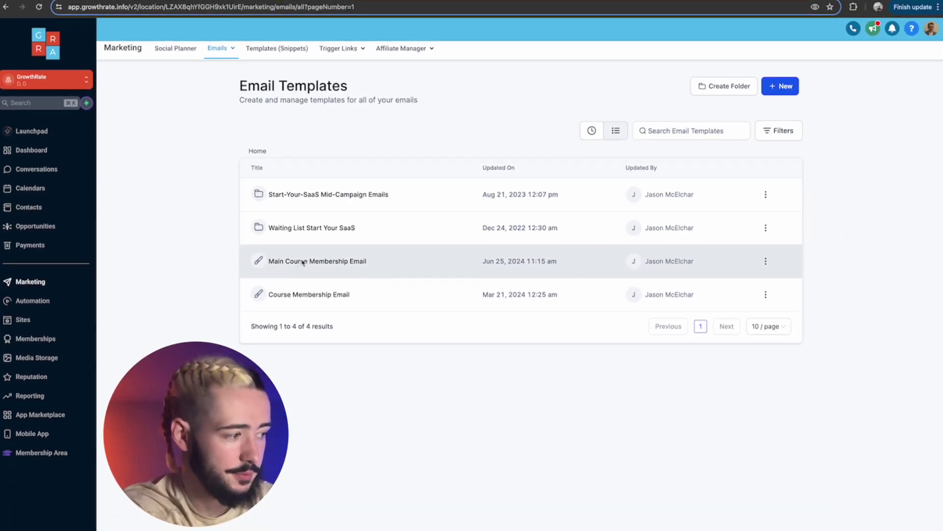
# Open the Main Course Membership Email template.
pyautogui.click(303, 262)
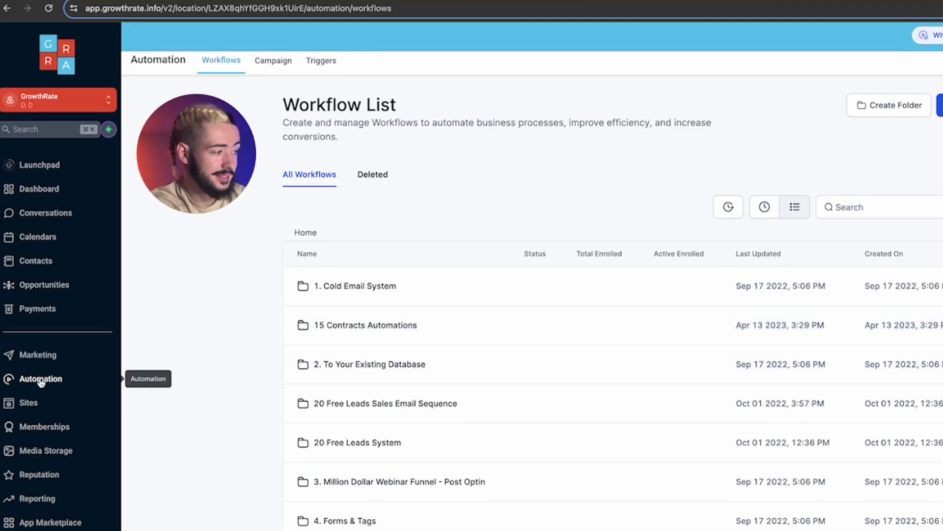
# Search the workflows for "reminder", open 1 Hour Paid Session Appointment Booking Email & Reminder, and look over its actions.
pyautogui.click(860, 215)
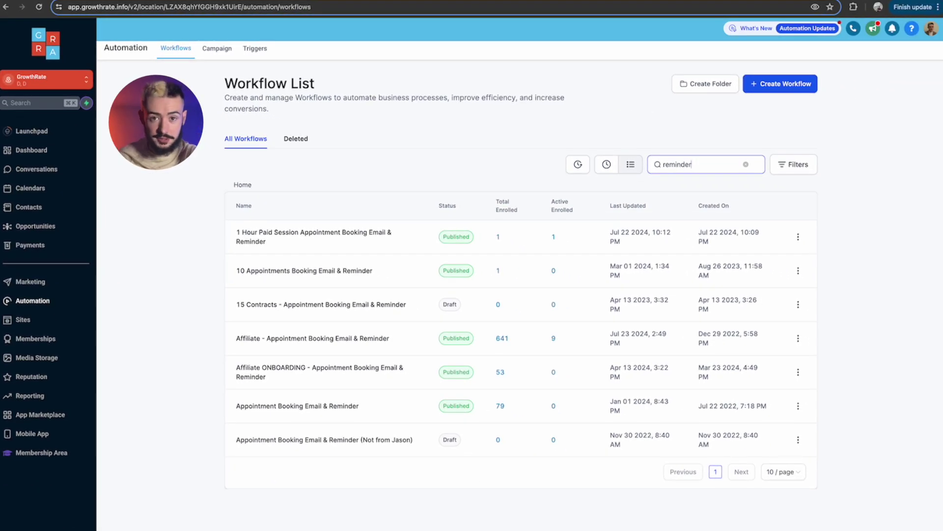
pyautogui.click(303, 233)
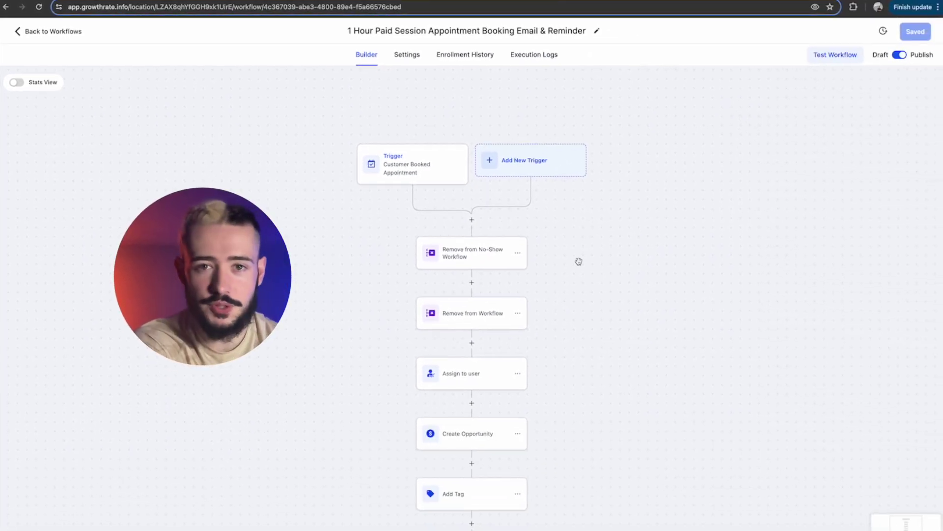
pyautogui.scroll(-10, 579, 261)
pyautogui.scroll(12, 579, 261)
pyautogui.scroll(-4, 578, 262)
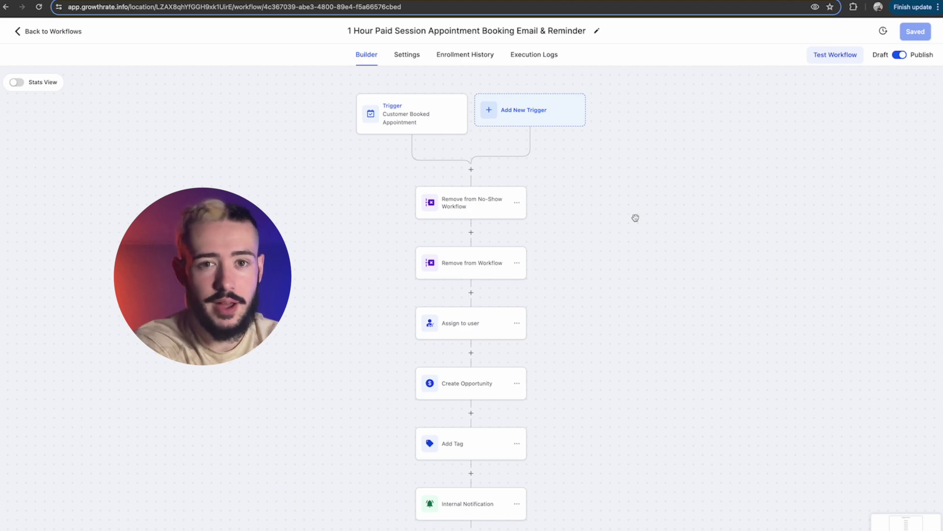
# View the settings of the workflow's Customer Booked Appointment trigger, including its calendar filter, and close them.
pyautogui.click(396, 112)
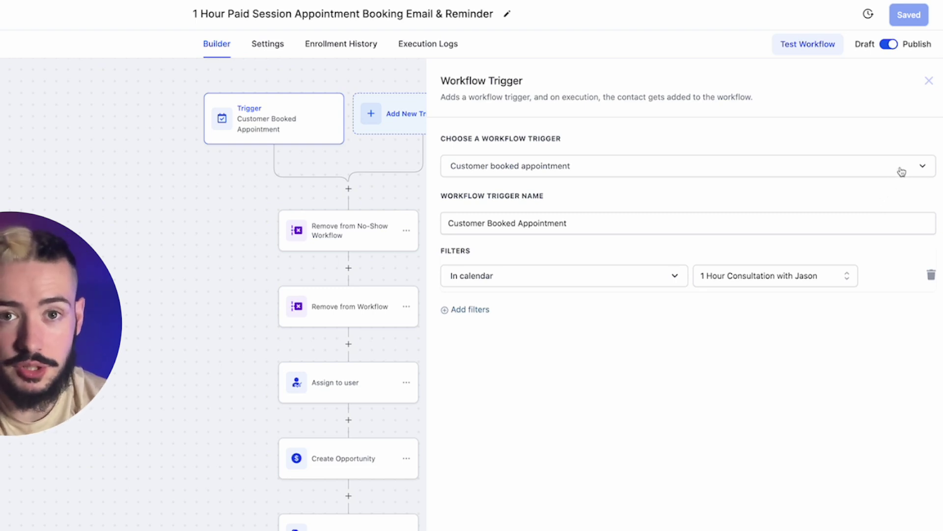
pyautogui.click(929, 81)
pyautogui.scroll(-1, 731, 257)
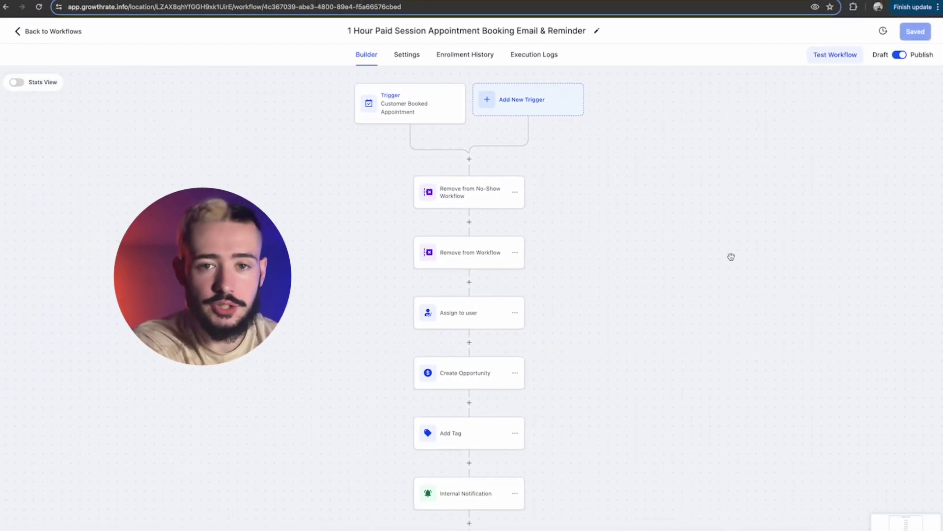
# Open the action picker between Remove from No-Show Workflow and Remove from Workflow and browse the available actions.
pyautogui.scroll(-1, 731, 256)
pyautogui.click(468, 191)
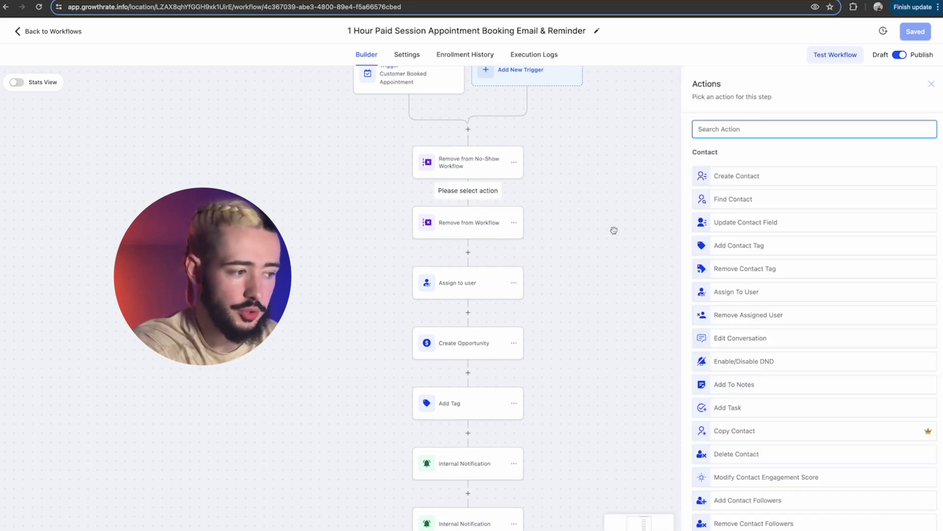
pyautogui.scroll(-20, 849, 362)
pyautogui.scroll(-5, 849, 362)
pyautogui.scroll(20, 848, 362)
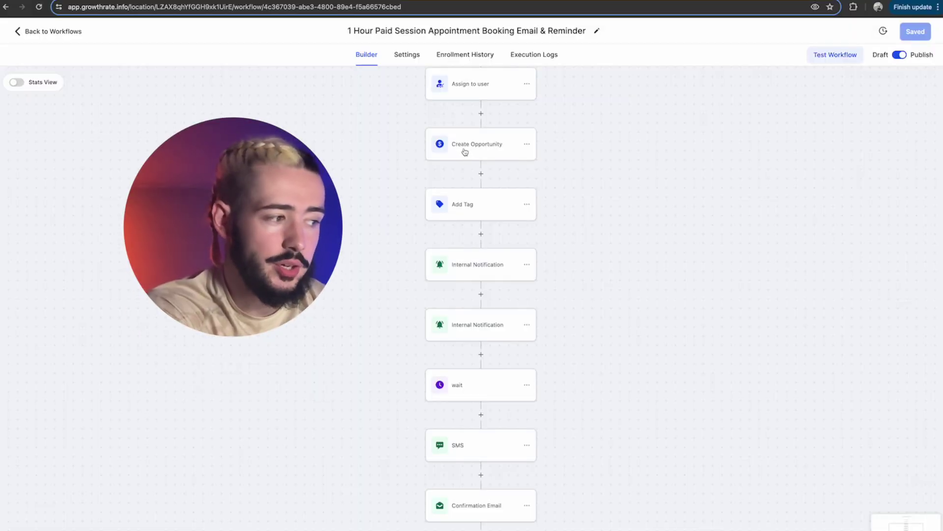
# View the settings of the Create Opportunity action and of the first Internal Notification email, including its recipient, subject and message.
pyautogui.click(464, 151)
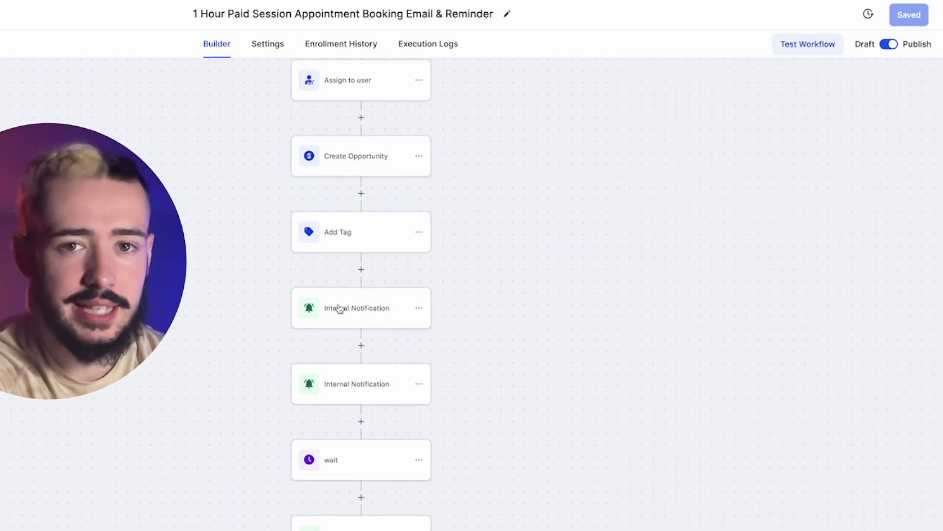
pyautogui.click(342, 309)
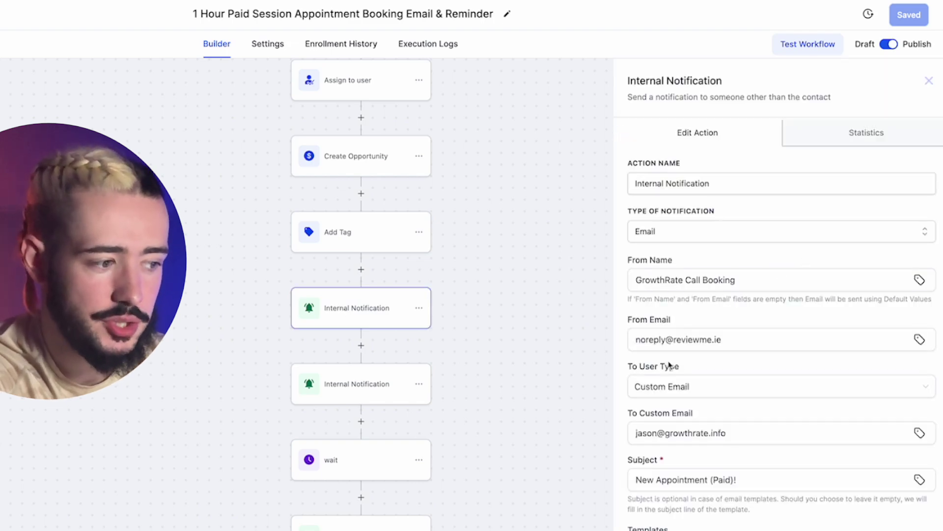
pyautogui.scroll(-2, 678, 389)
pyautogui.scroll(-5, 678, 389)
pyautogui.scroll(3, 702, 466)
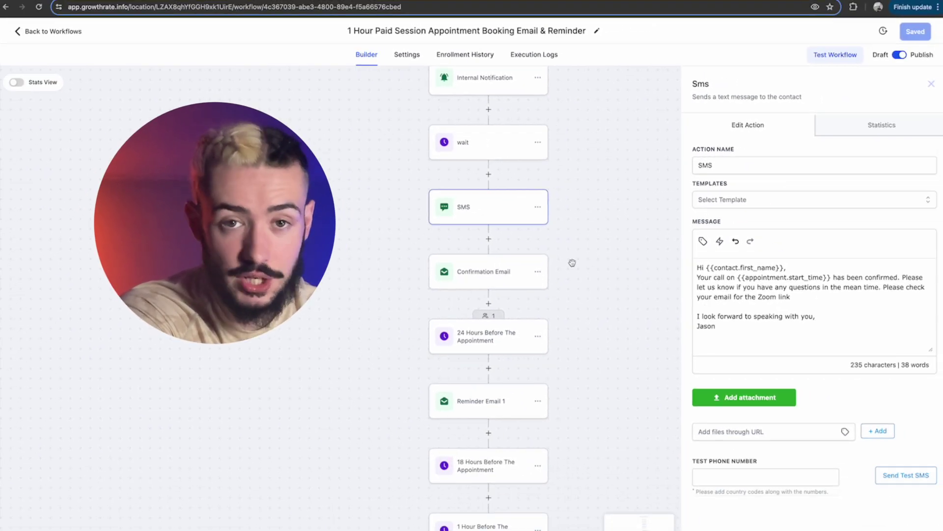
# View the Confirmation Email action and the 18 Hours Before The Appointment wait settings, and close them.
pyautogui.click(483, 273)
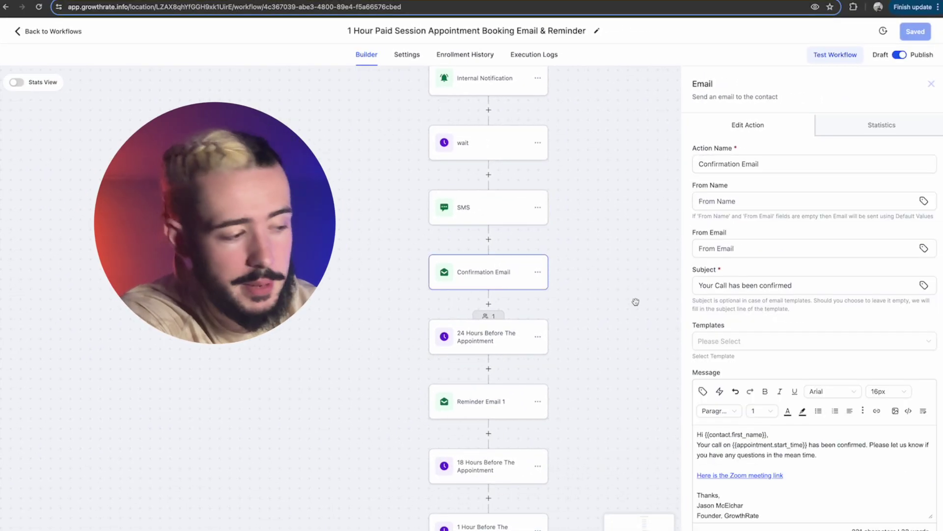
pyautogui.scroll(-4, 496, 374)
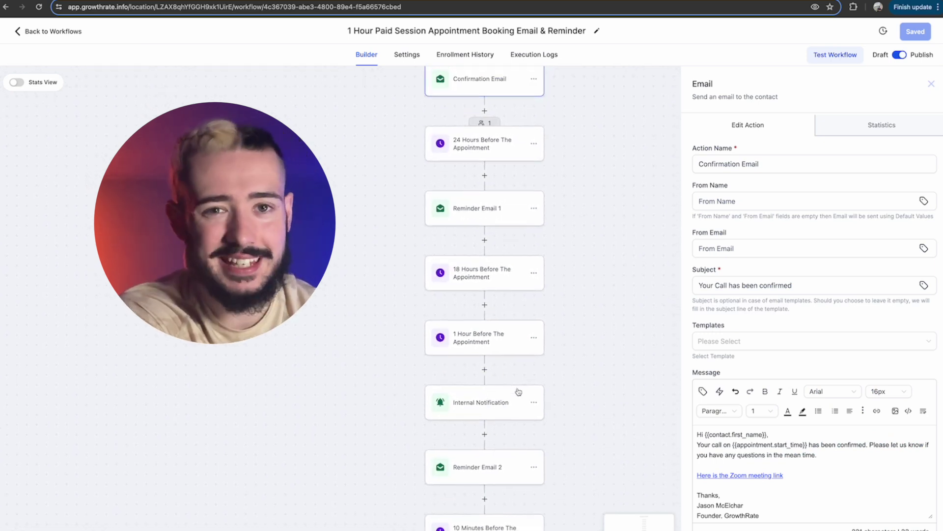
pyautogui.scroll(-2, 519, 391)
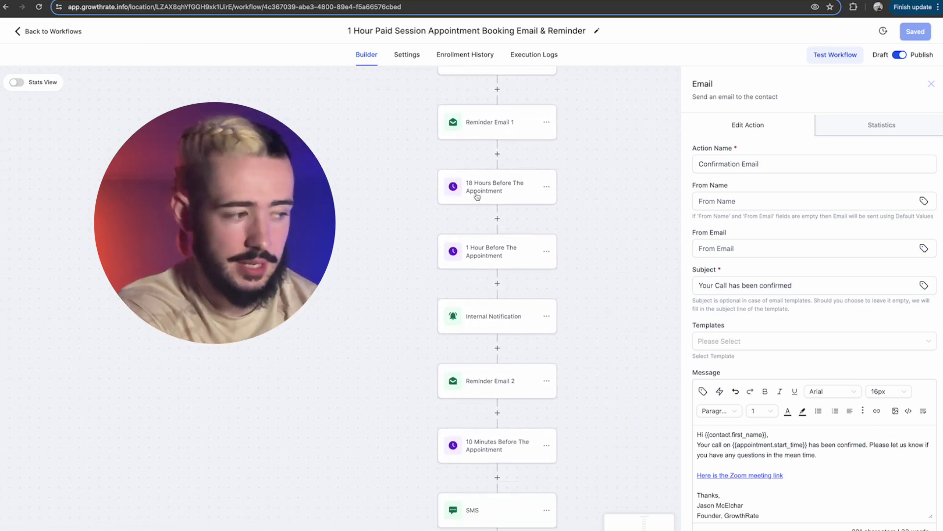
pyautogui.click(478, 189)
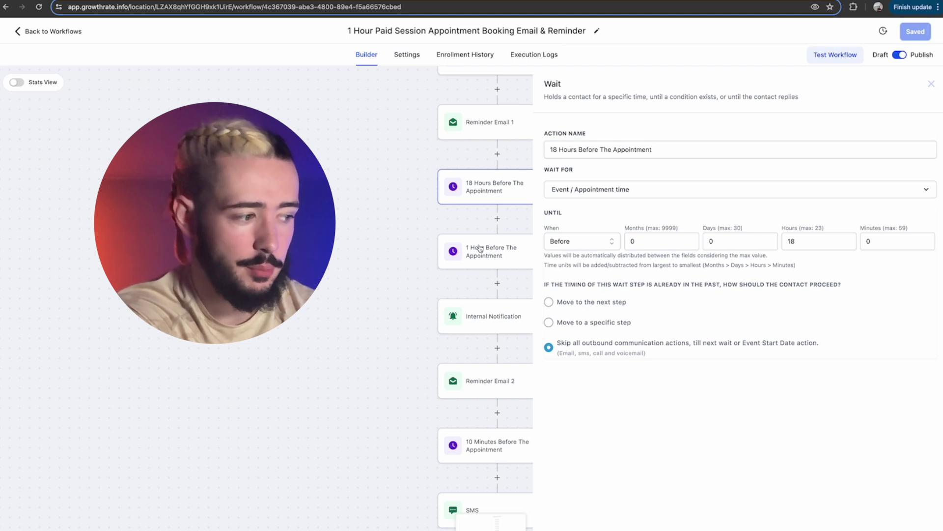
pyautogui.click(930, 83)
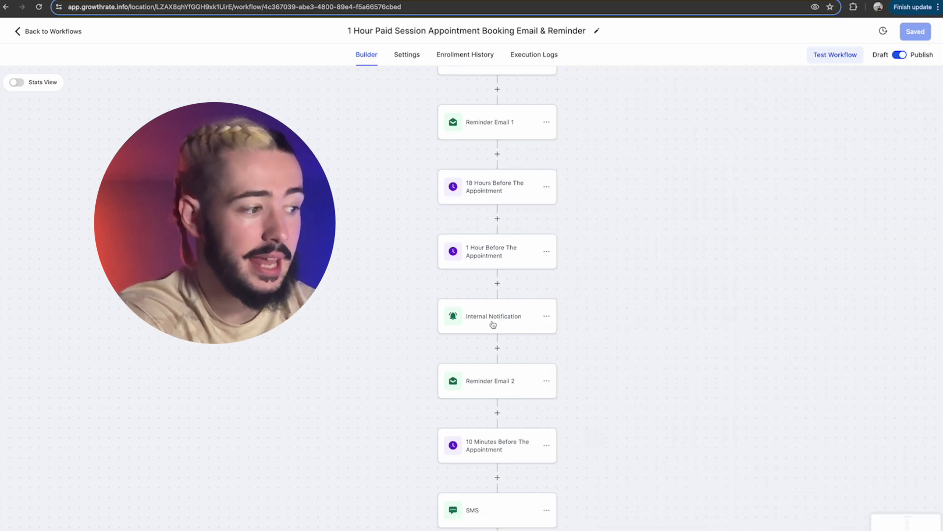
# View the pre-appointment Internal Notification and Reminder Email 2 that follow the 1-hour wait, and browse the actions available at the workflow's end.
pyautogui.click(493, 323)
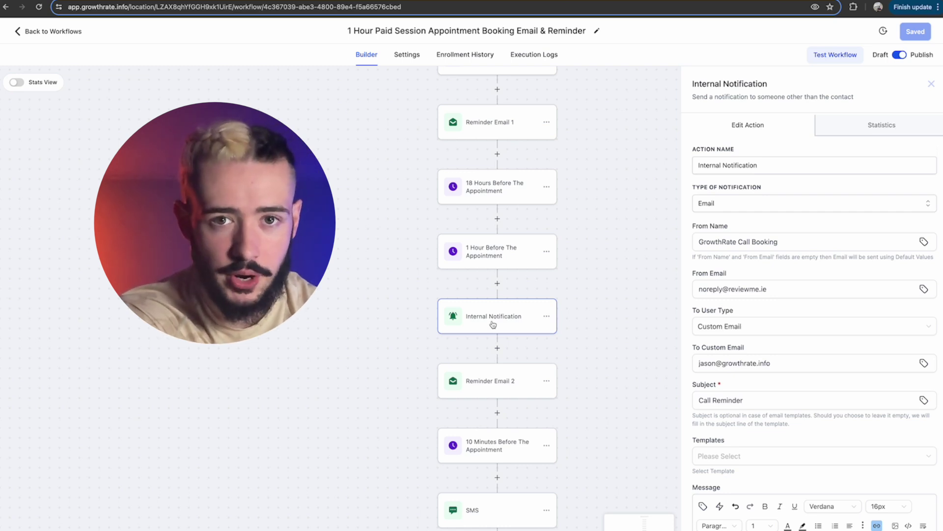
pyautogui.click(490, 380)
pyautogui.scroll(-4, 420, 259)
pyautogui.click(930, 83)
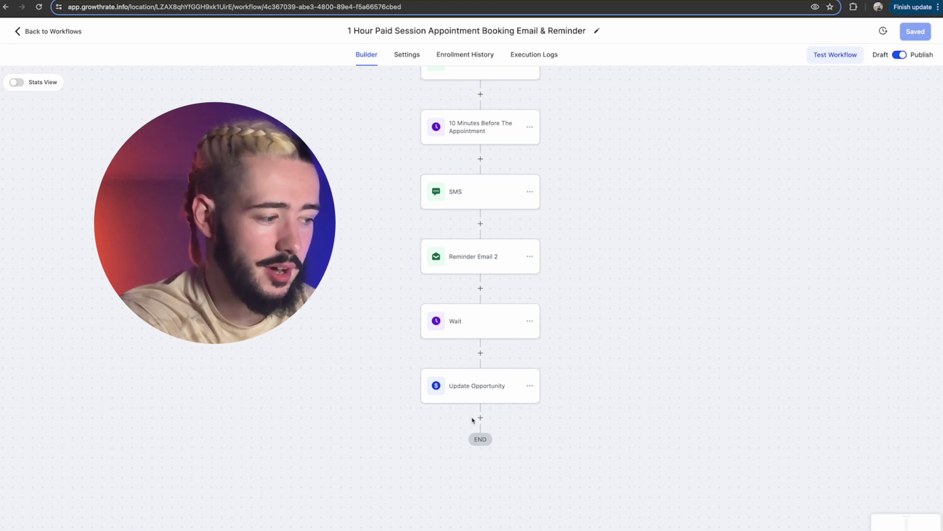
pyautogui.click(480, 417)
pyautogui.scroll(-8, 812, 317)
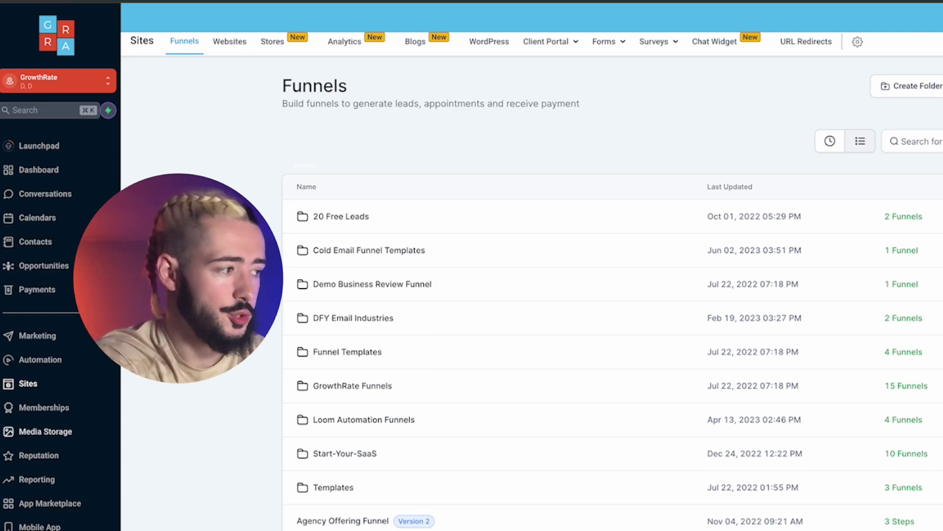
# Start a new website from the prebuilt templates in the Websites area.
pyautogui.click(230, 42)
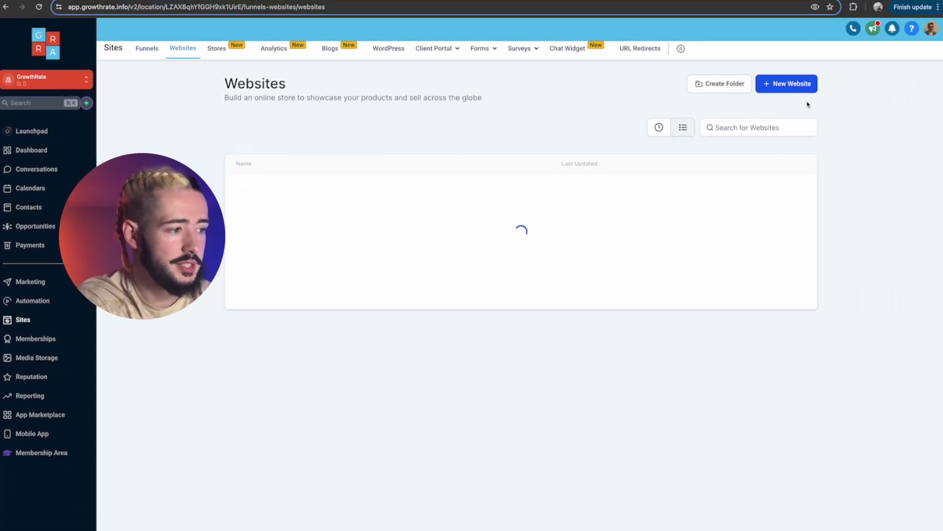
pyautogui.click(790, 87)
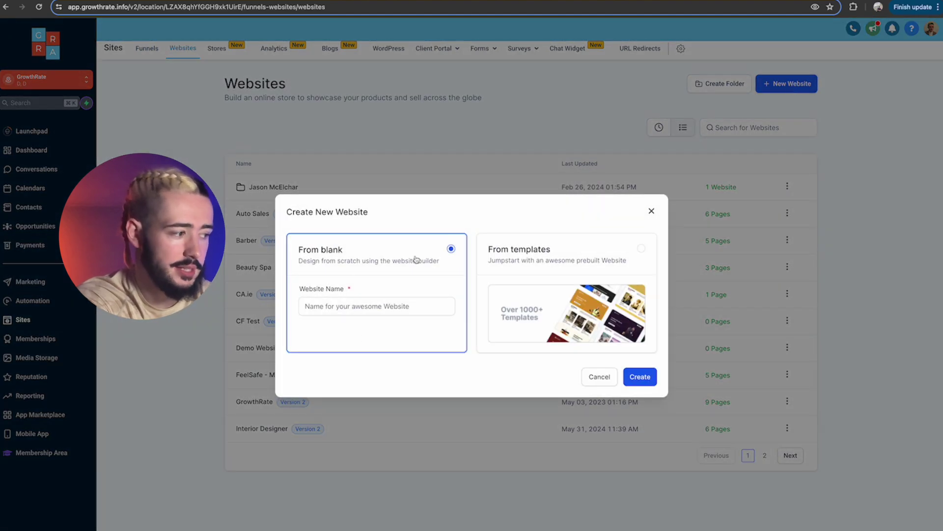
pyautogui.click(571, 257)
pyautogui.click(636, 379)
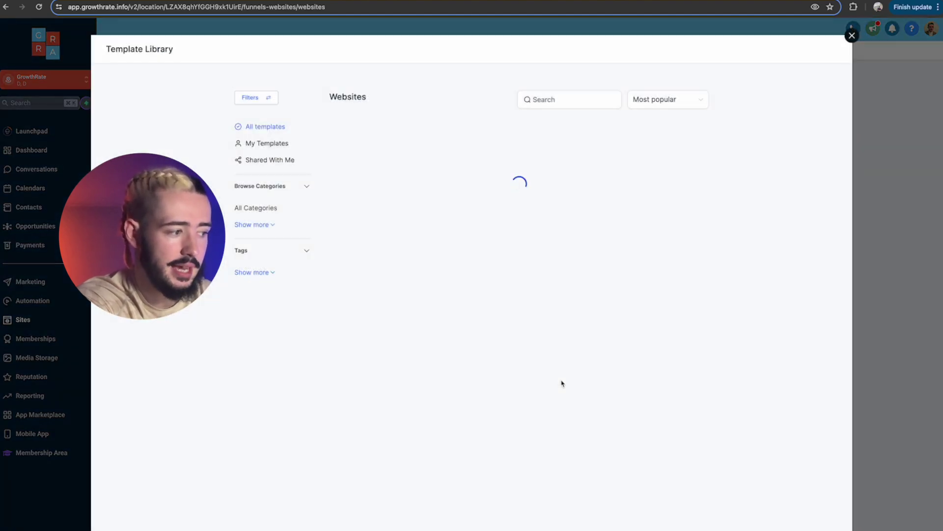
# Browse the website template library and filter it to the Restaurant & Bar category.
pyautogui.scroll(-6, 550, 381)
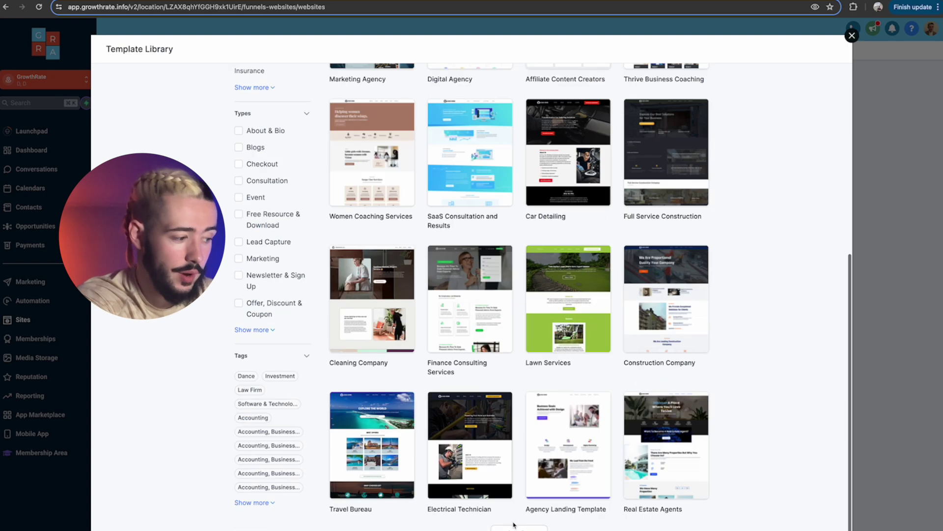
pyautogui.scroll(-10, 539, 376)
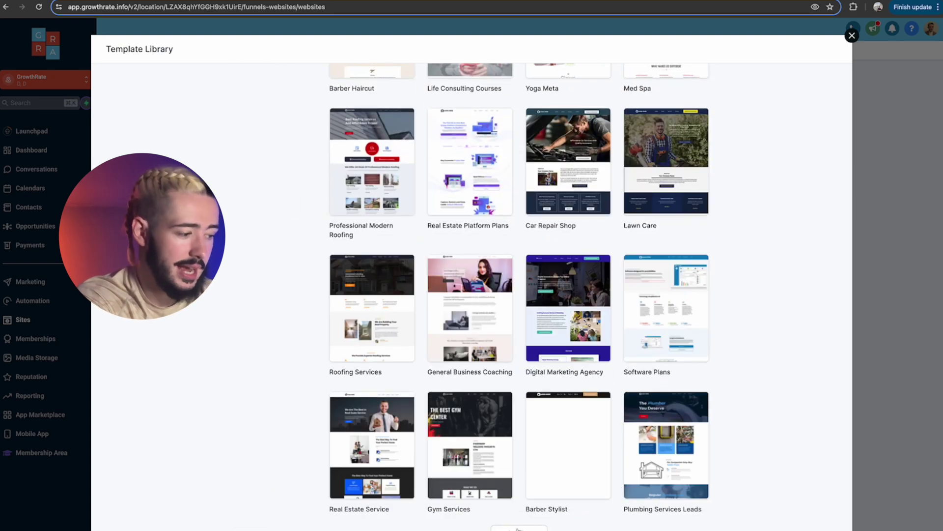
pyautogui.scroll(-6, 550, 432)
pyautogui.scroll(-8, 557, 443)
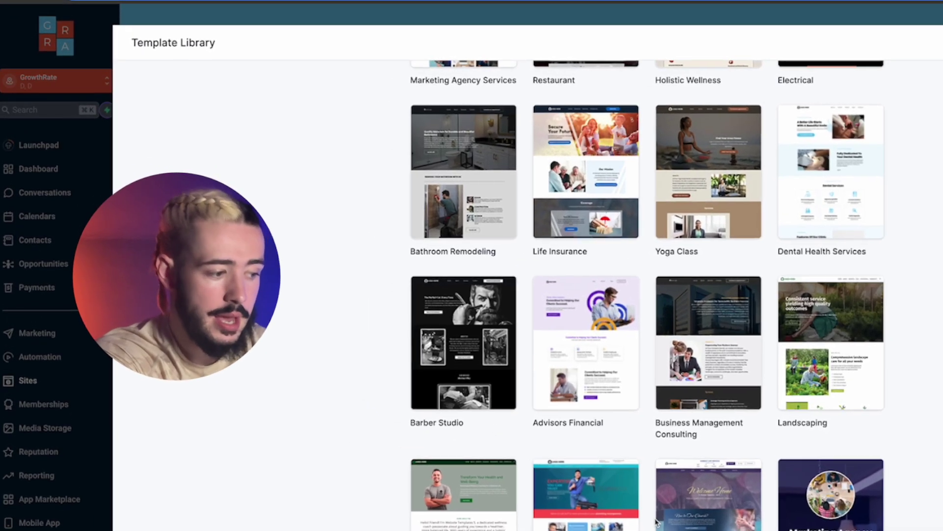
pyautogui.scroll(-10, 518, 526)
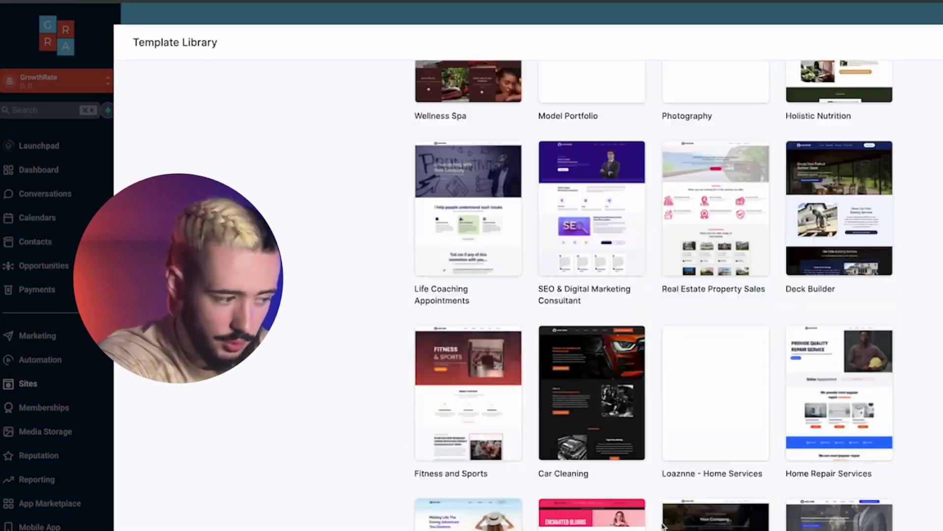
pyautogui.scroll(-10, 673, 526)
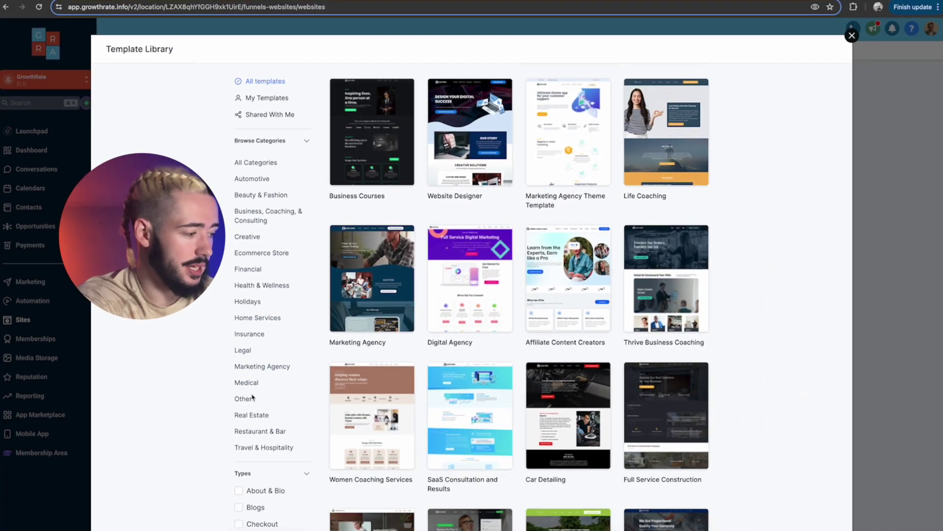
pyautogui.click(255, 432)
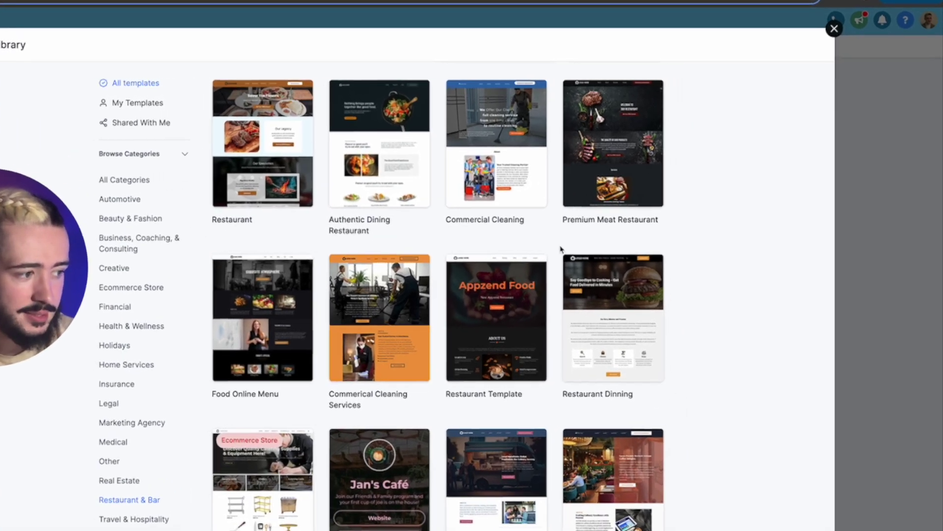
# Preview the Premium Meat Restaurant template and continue with it for the new website.
pyautogui.moveTo(611, 217)
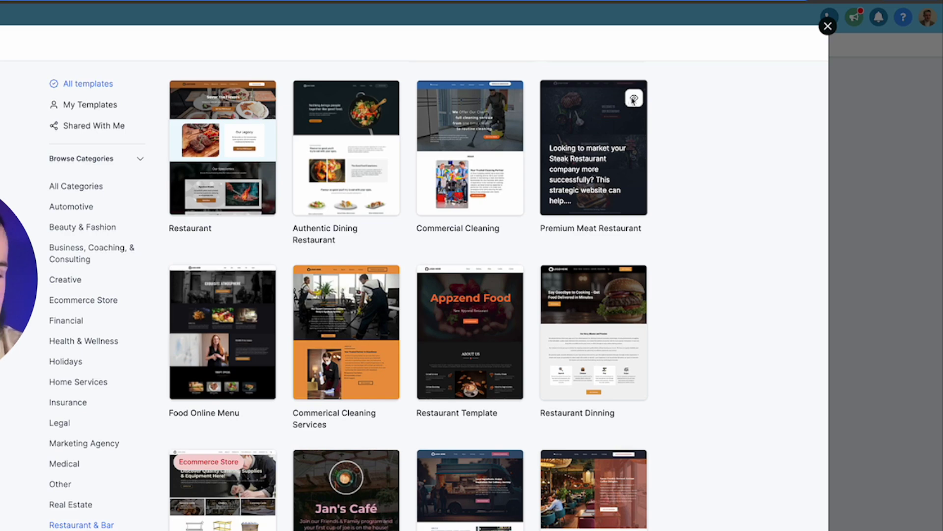
pyautogui.click(634, 100)
pyautogui.scroll(-3, 333, 394)
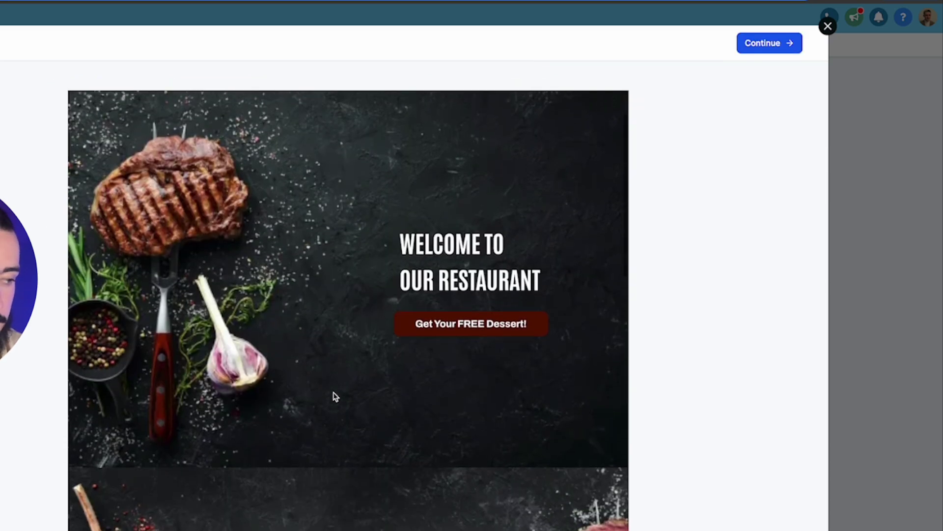
pyautogui.scroll(3, 332, 396)
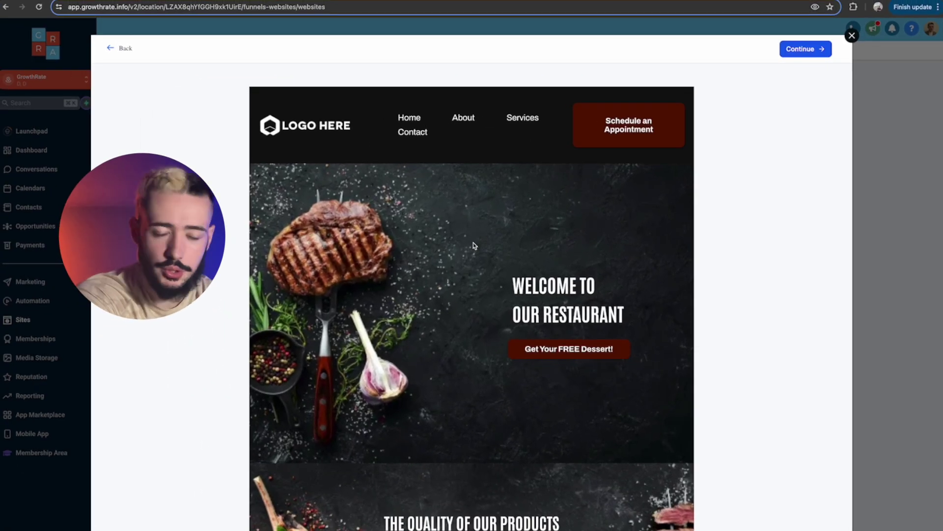
pyautogui.scroll(-1, 475, 246)
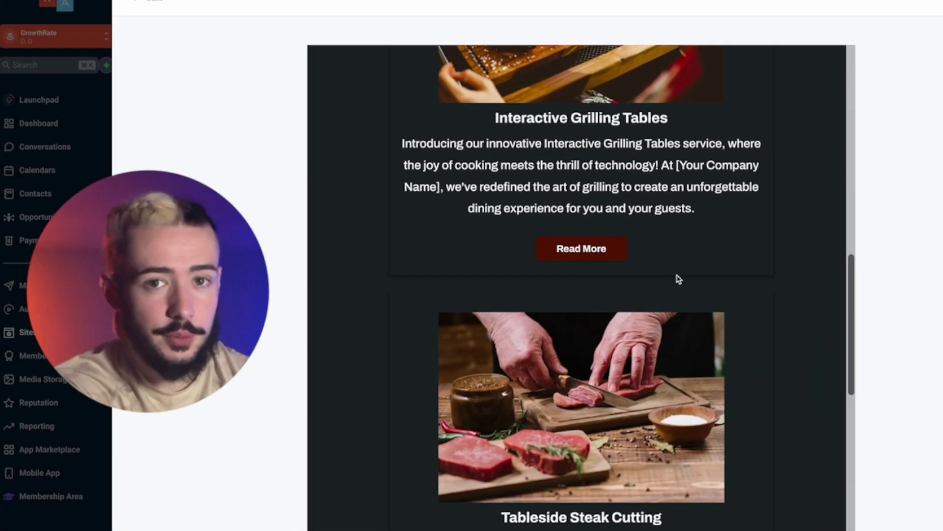
pyautogui.scroll(10, 685, 277)
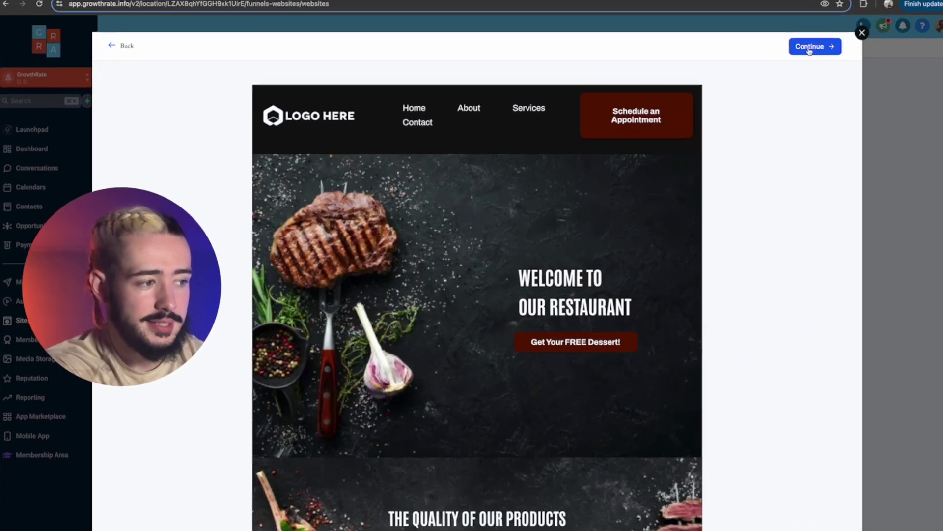
pyautogui.click(800, 49)
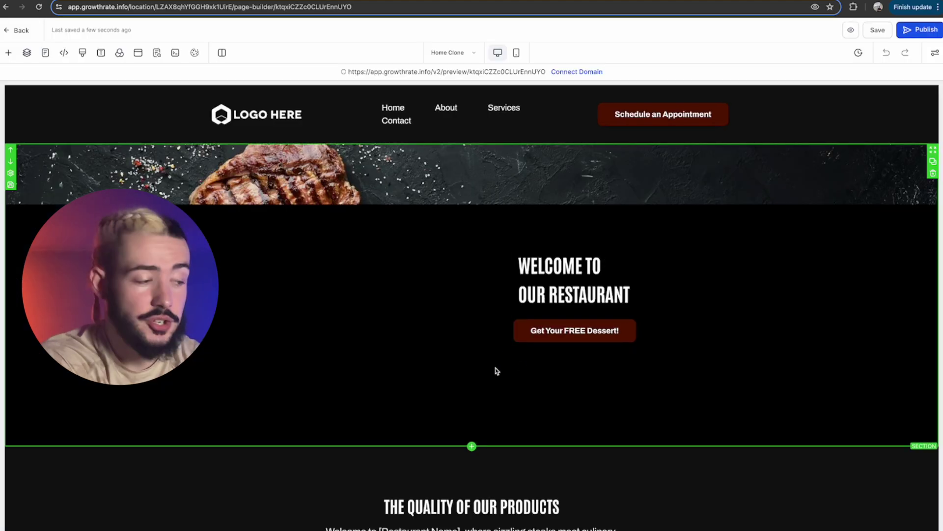
# Replace the brand logo in the home page's navigation menu with the red scales image without text from the media library.
pyautogui.scroll(-3, 493, 344)
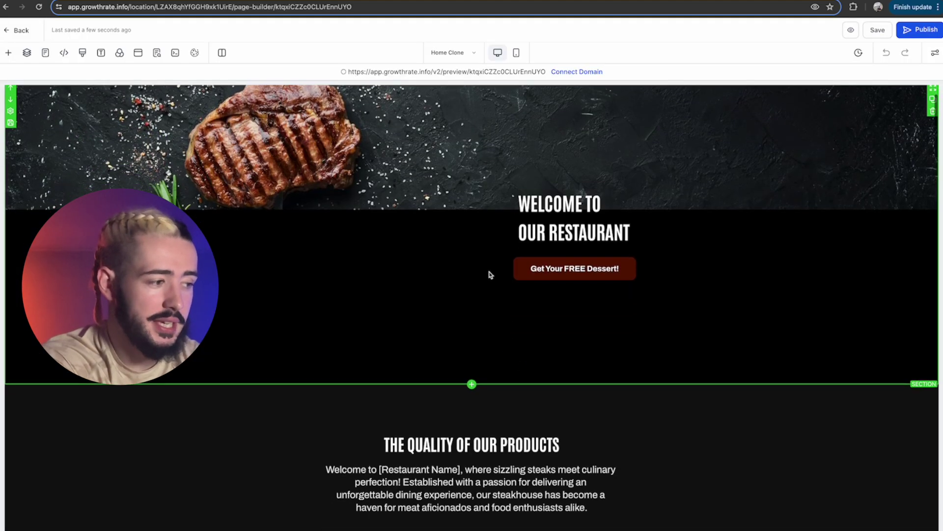
pyautogui.scroll(2, 488, 274)
pyautogui.scroll(-1, 489, 275)
pyautogui.scroll(1, 489, 274)
pyautogui.scroll(-5, 489, 274)
pyautogui.scroll(5, 490, 273)
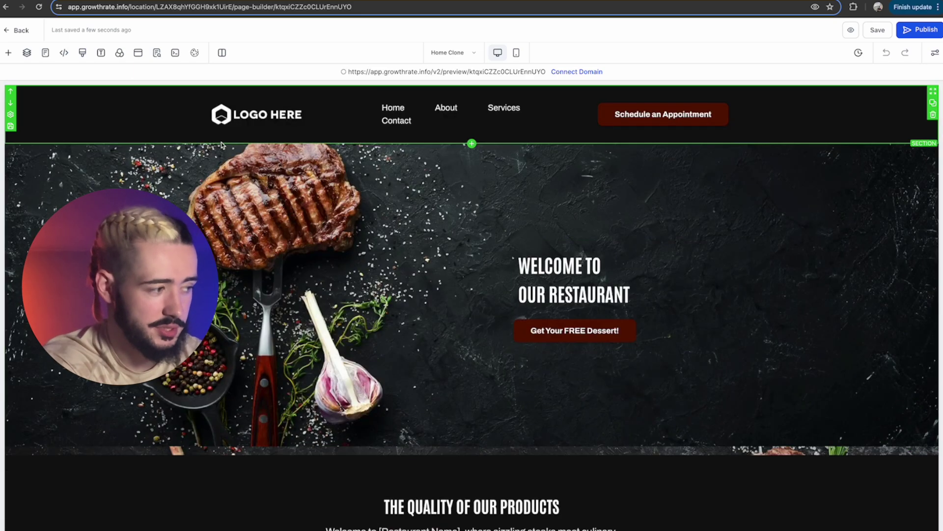
pyautogui.click(235, 121)
pyautogui.scroll(-5, 880, 374)
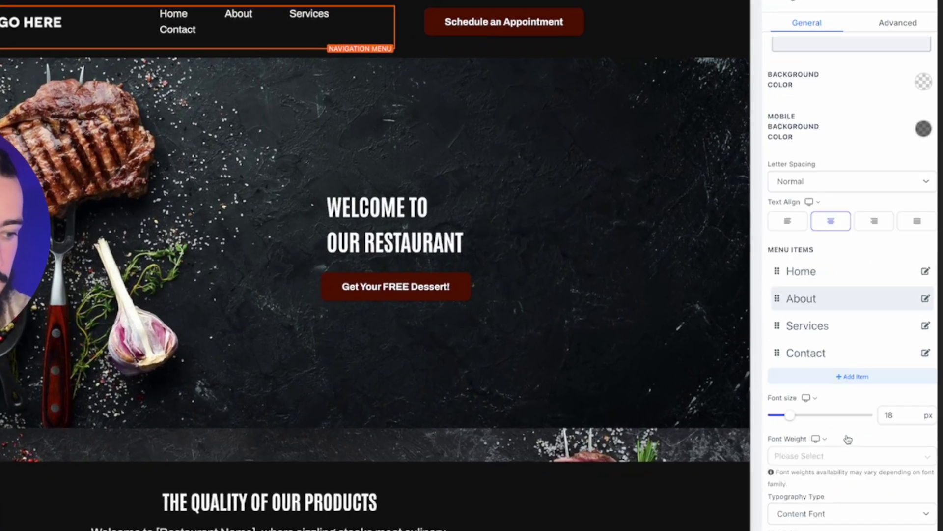
pyautogui.scroll(-5, 844, 437)
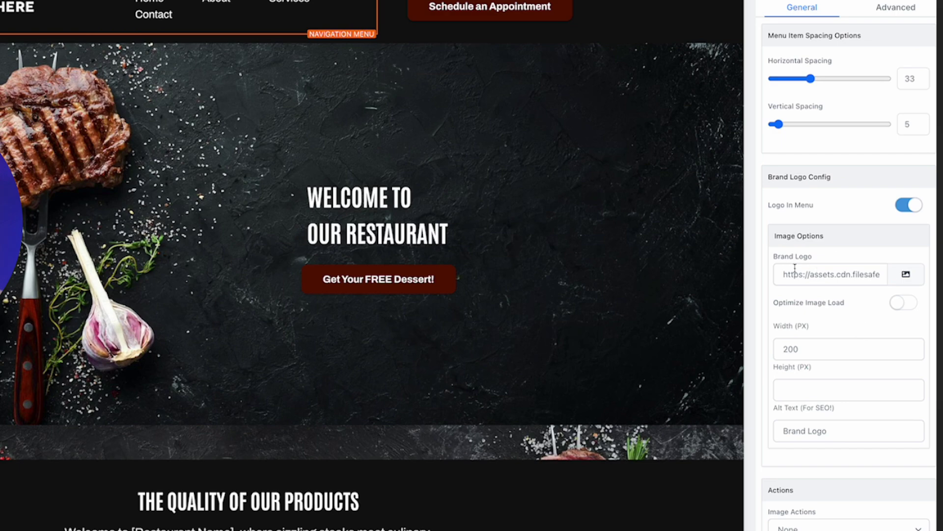
pyautogui.click(906, 277)
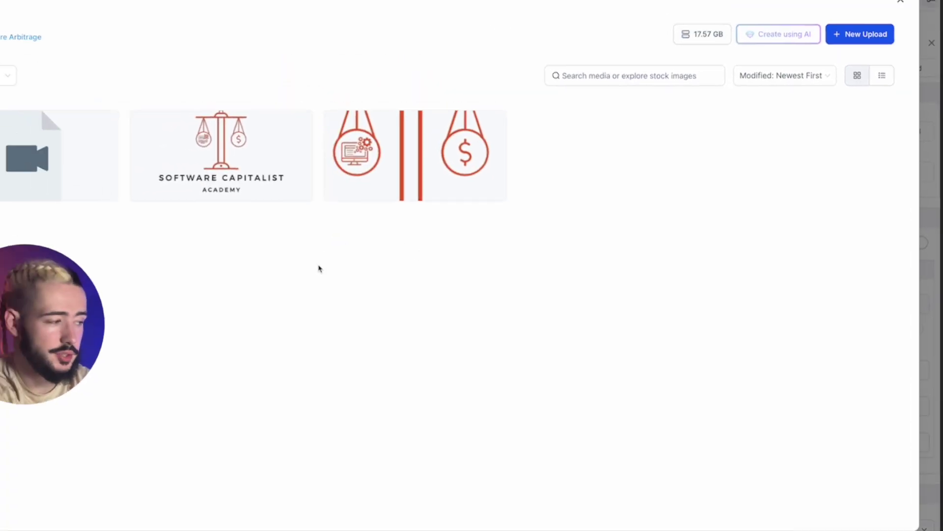
pyautogui.click(478, 186)
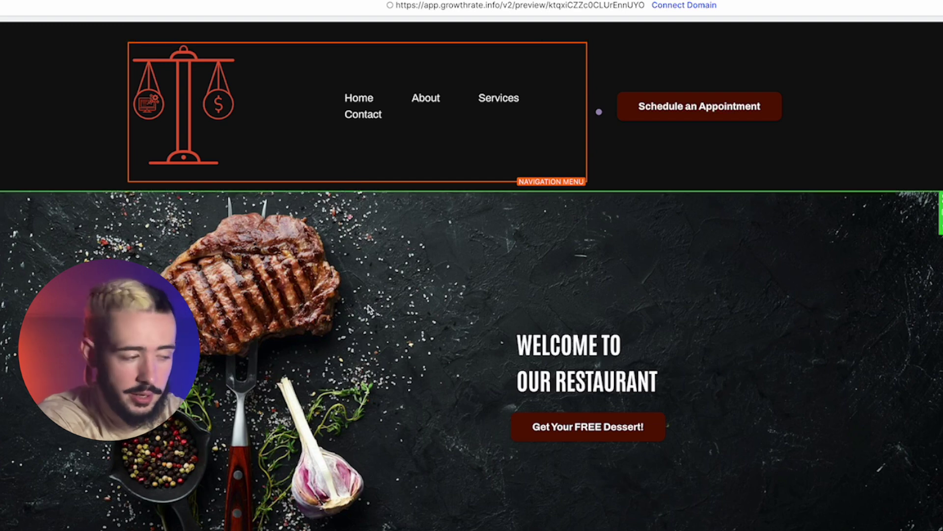
pyautogui.scroll(-2, 701, 301)
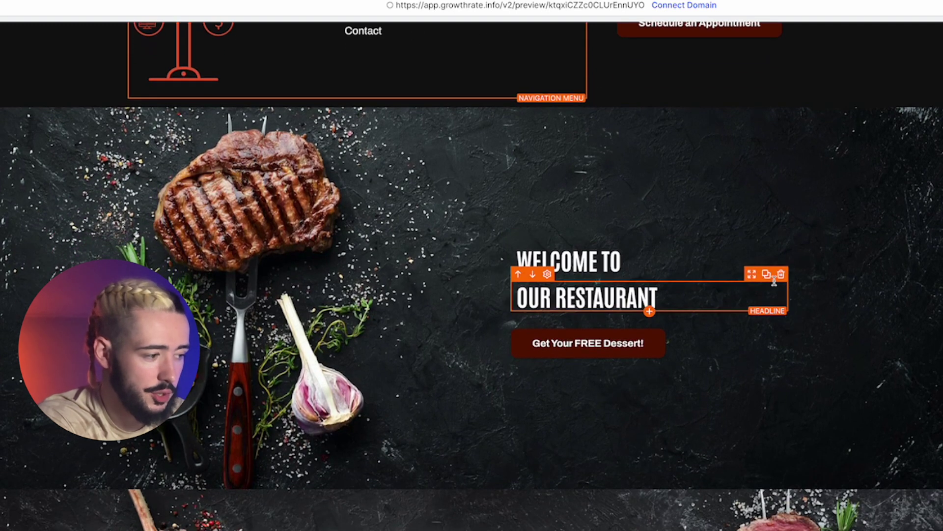
# Remove the separate "Our Restaurant" headline, combine the wording as "Welcome to Our Restaurant", and move the hero row up into the header section.
pyautogui.click(781, 275)
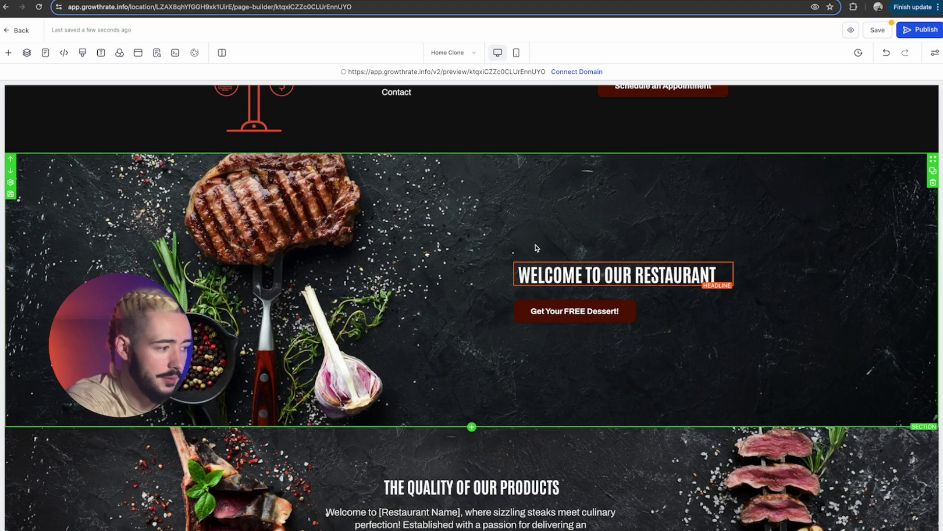
pyautogui.click(511, 244)
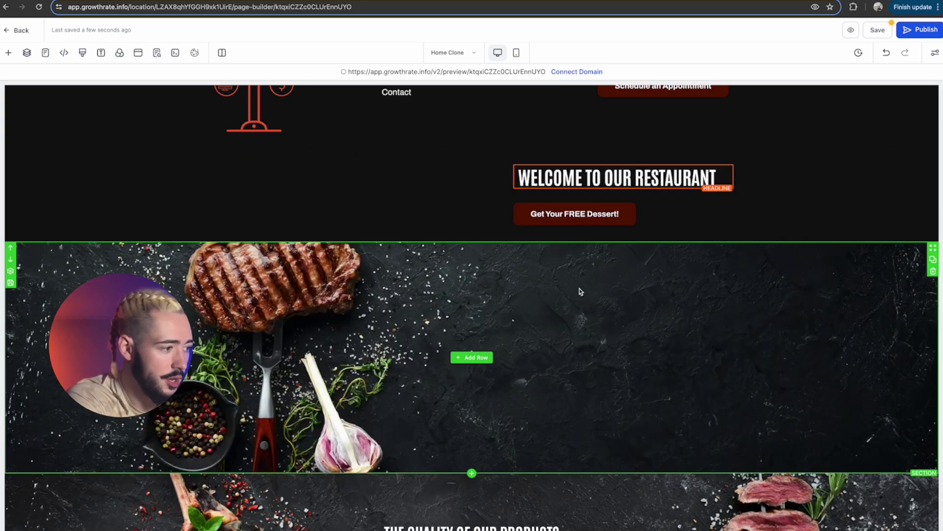
# Move "The Quality of Our Products" section down below Services and review the rest of the home page through to the FAQs.
pyautogui.scroll(-7, 579, 291)
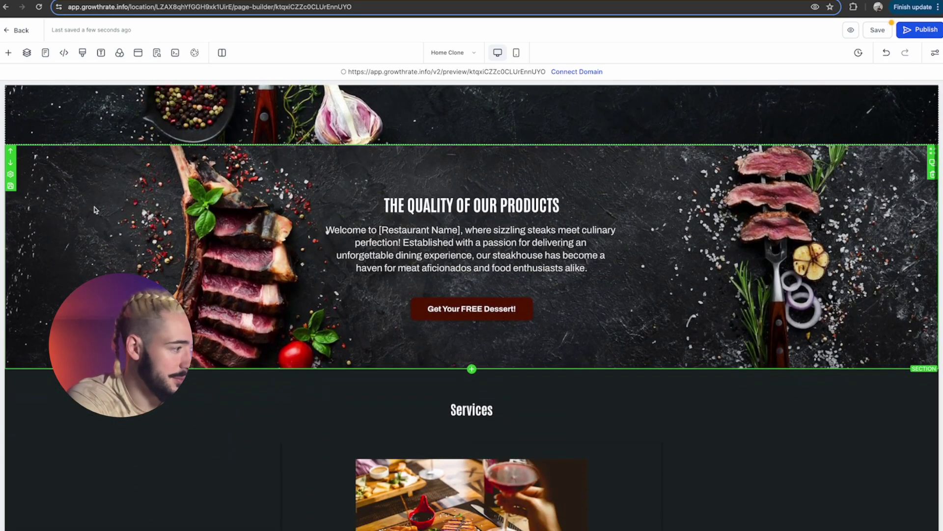
pyautogui.click(11, 164)
pyautogui.scroll(-12, 472, 343)
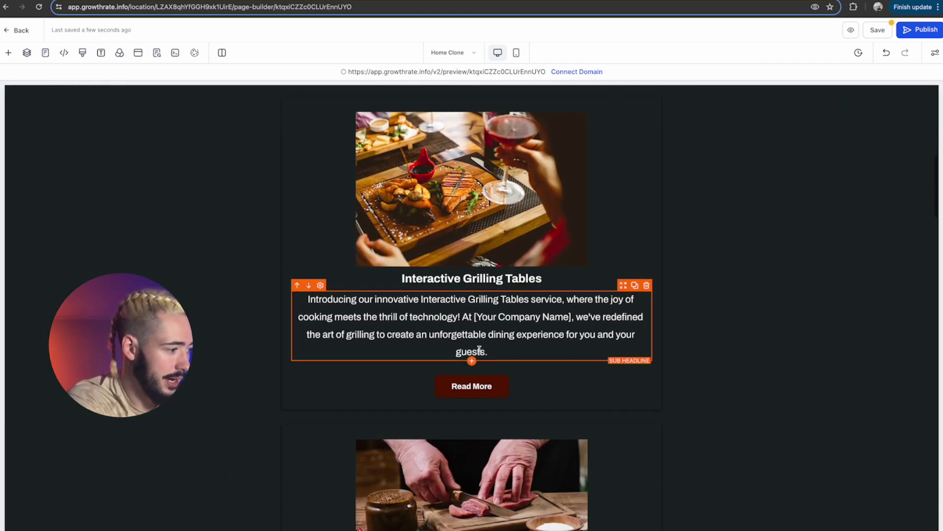
pyautogui.scroll(-20, 514, 342)
pyautogui.scroll(4, 509, 403)
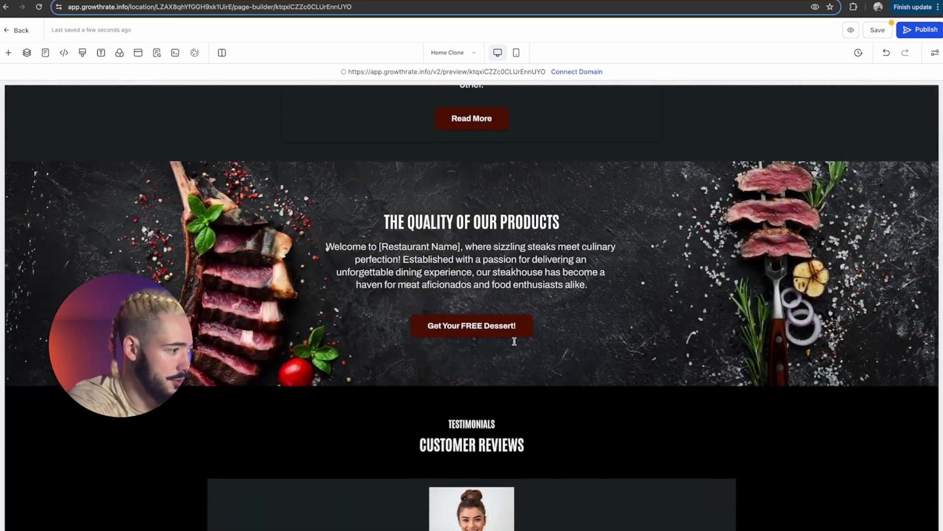
pyautogui.scroll(-20, 509, 402)
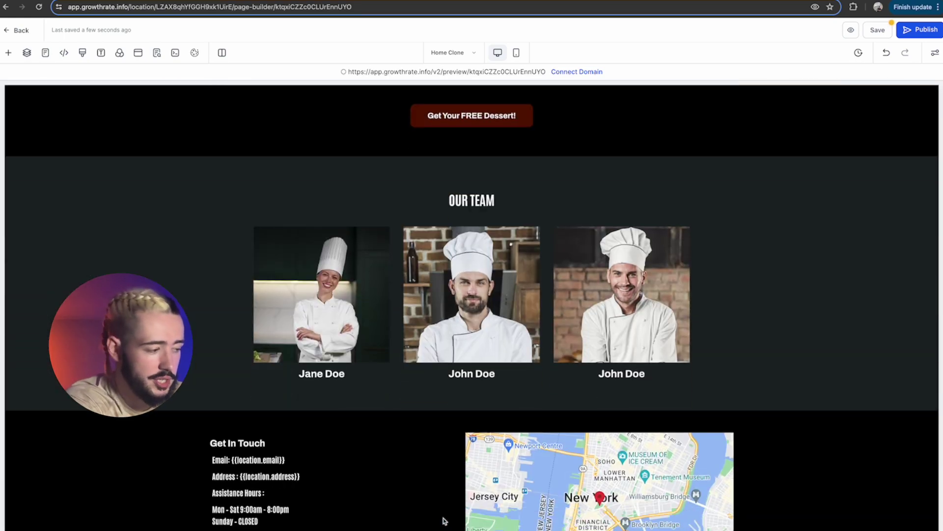
pyautogui.scroll(-3, 445, 521)
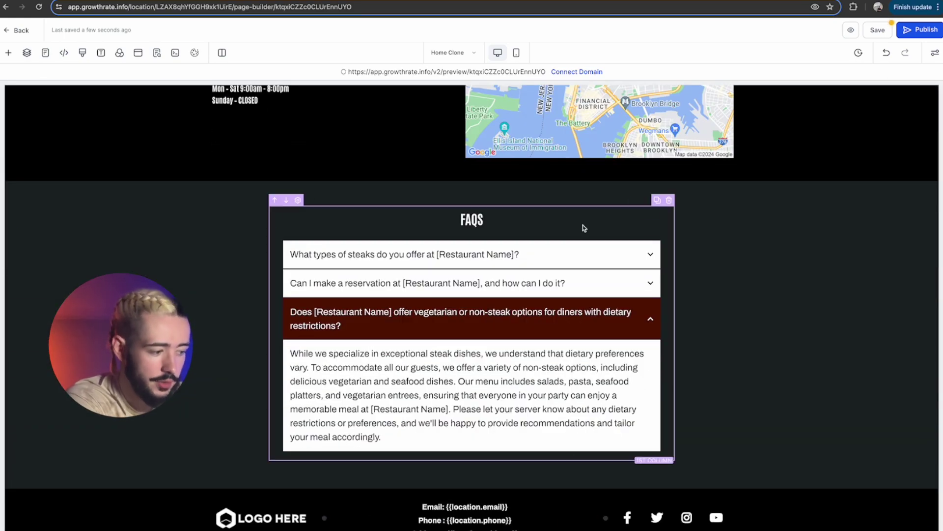
# Set the home page's SEO title to "Home | Restaurant" in the SEO meta data.
pyautogui.scroll(10, 570, 251)
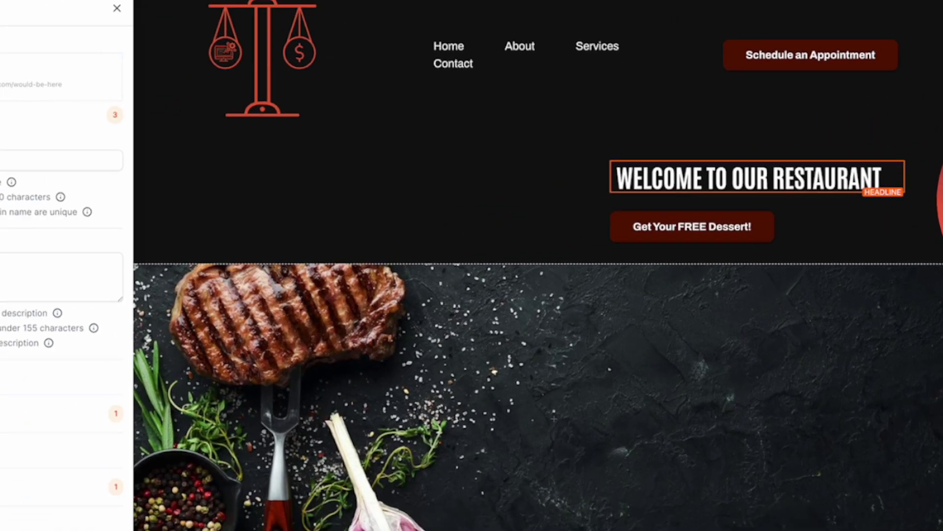
pyautogui.click(2, 158)
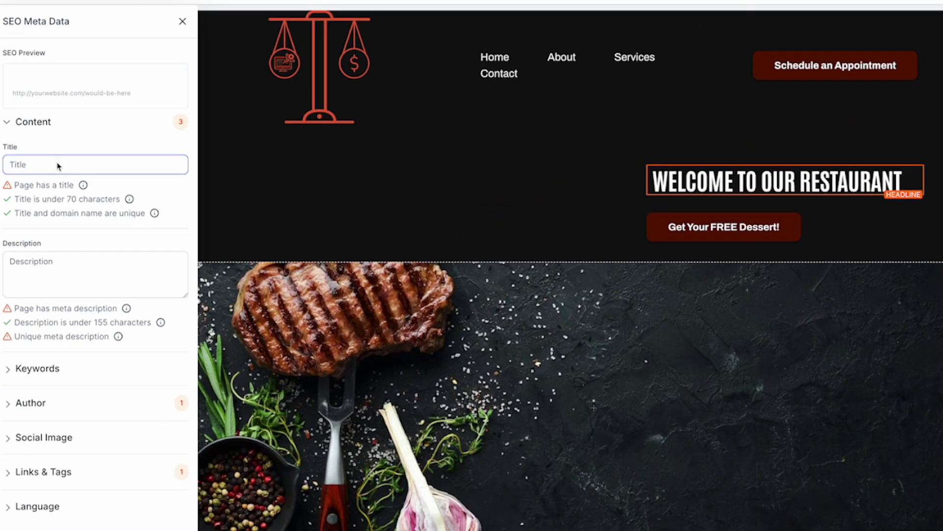
pyautogui.write('hOME')
pyautogui.press('BackSpace')
pyautogui.press('BackSpace')
pyautogui.press('BackSpace')
pyautogui.press('BackSpace')
pyautogui.write('Home | Restaurant')
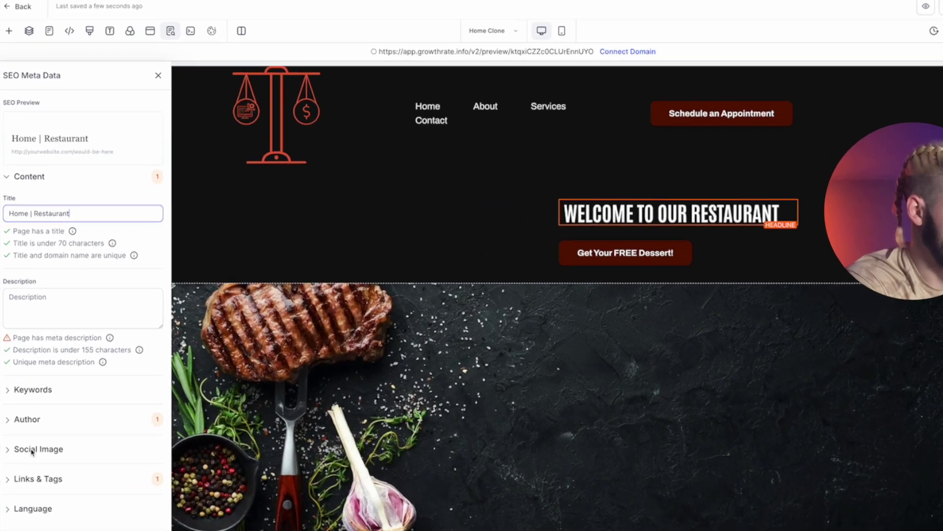
# Set the red scales image from the Software Arbitrage media folder as the page's SEO social image and save the page.
pyautogui.click(28, 458)
pyautogui.click(143, 489)
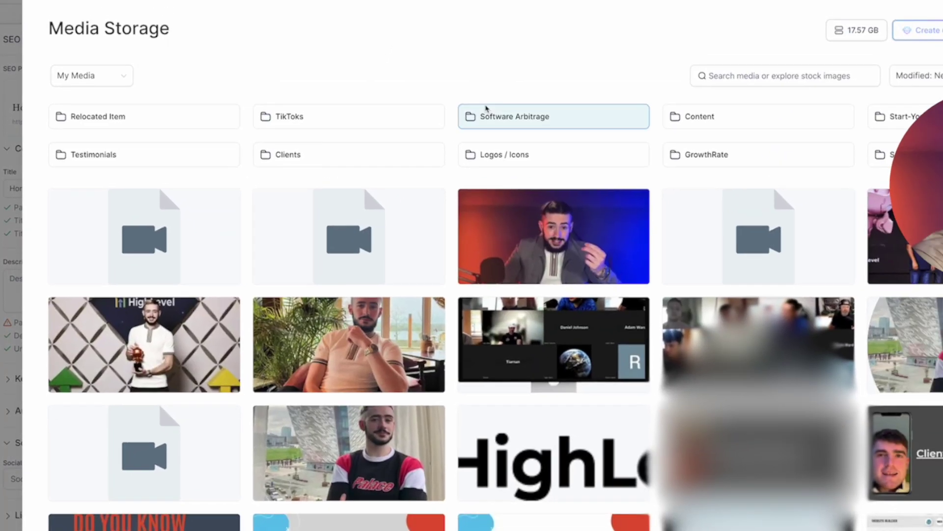
pyautogui.click(487, 74)
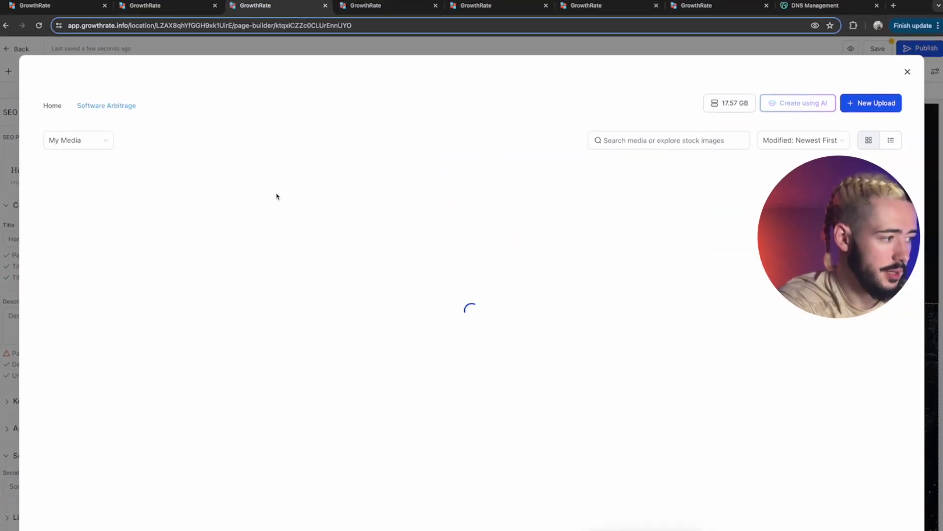
pyautogui.click(472, 212)
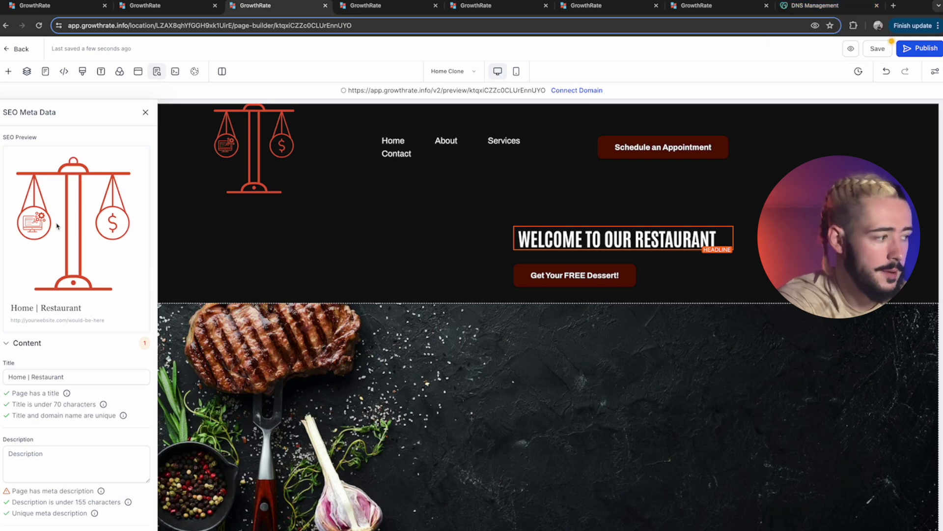
pyautogui.click(145, 112)
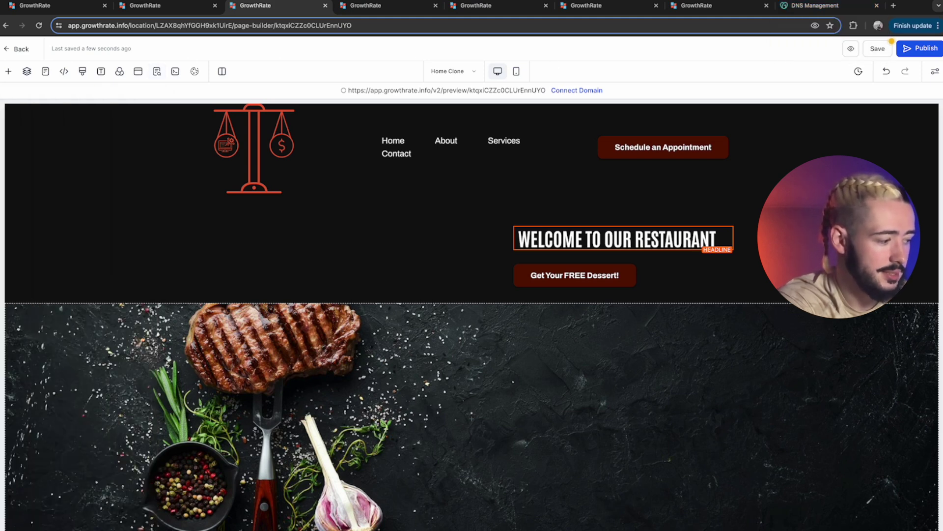
pyautogui.click(869, 49)
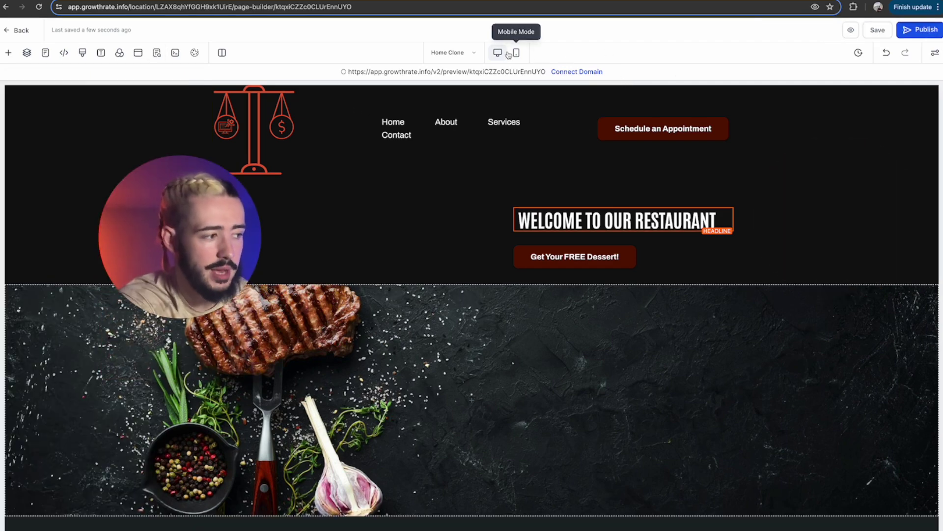
# Examine the home page's layout in the mobile view, from the header through Services to the team section.
pyautogui.click(517, 53)
pyautogui.scroll(-1, 453, 428)
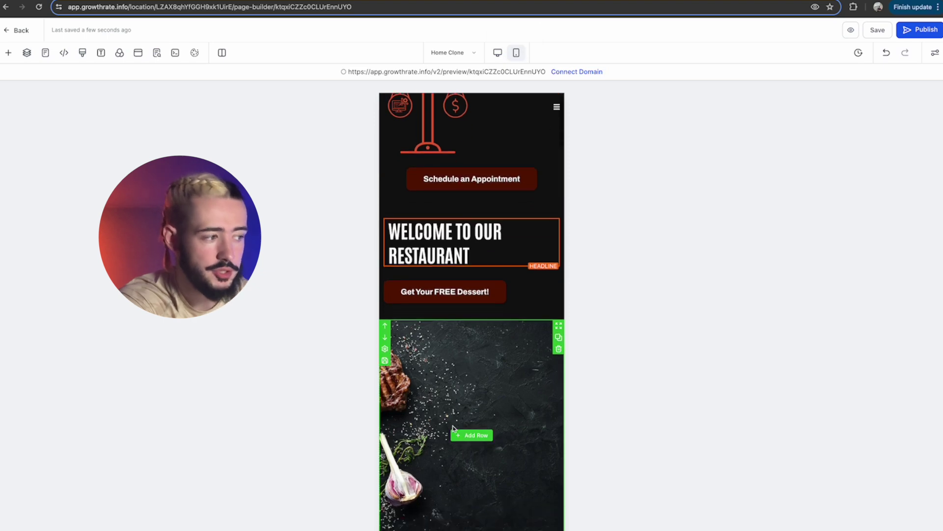
pyautogui.scroll(-8, 453, 428)
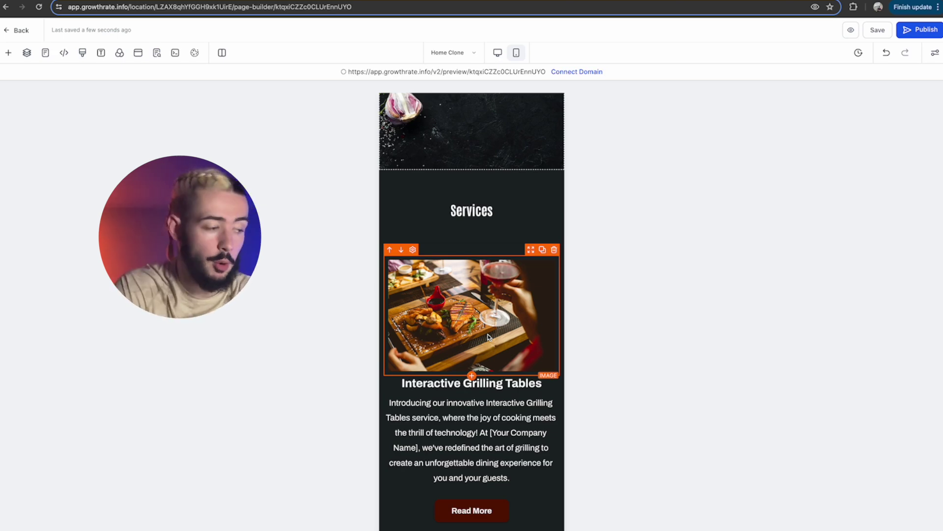
pyautogui.scroll(-20, 423, 403)
pyautogui.scroll(-20, 423, 403)
pyautogui.scroll(10, 423, 402)
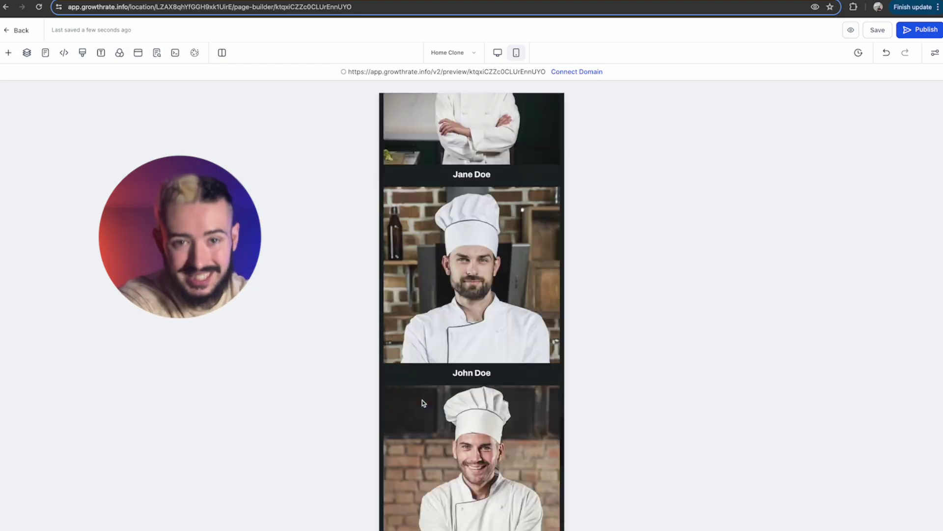
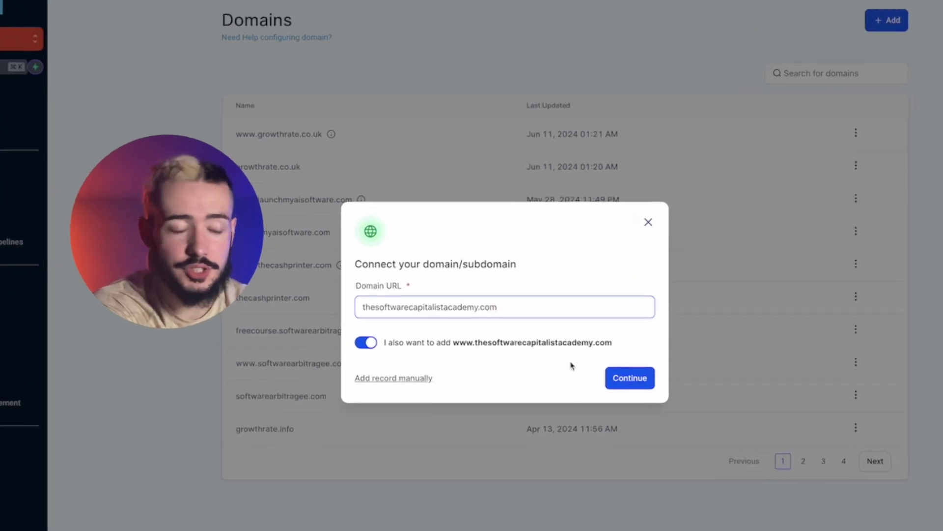
# Choose manual record setup for thesoftwarecapitalistacademy.com and delete the domain's existing www CNAME record in GoDaddy's DNS management.
pyautogui.click(373, 382)
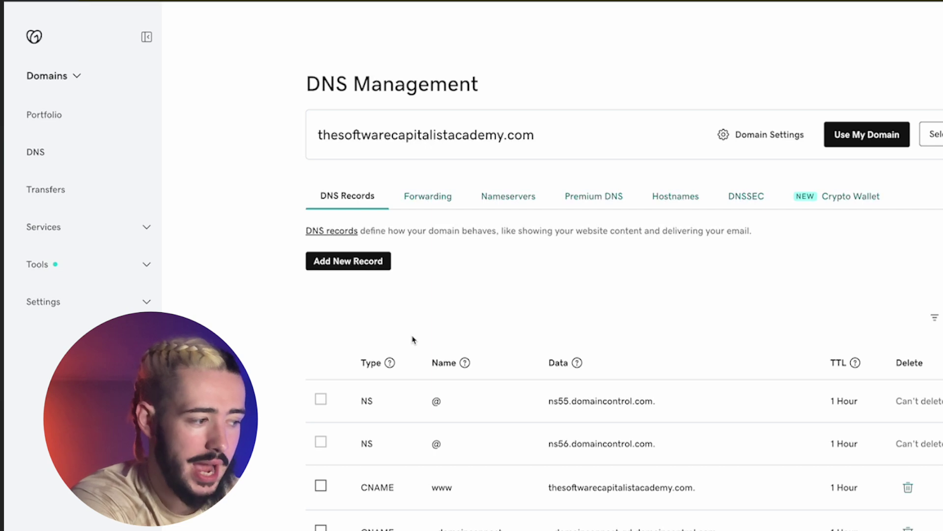
pyautogui.scroll(-1, 413, 338)
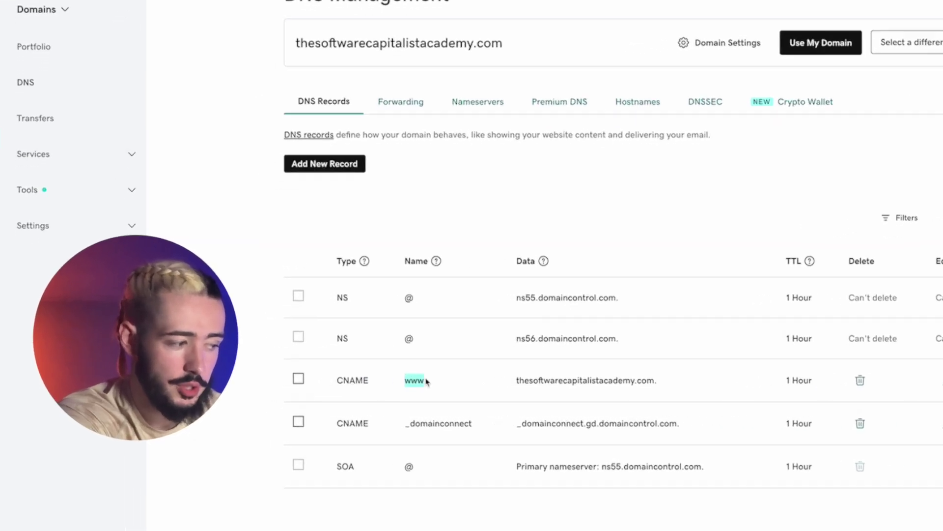
pyautogui.moveTo(539, 378); pyautogui.dragTo(741, 378)
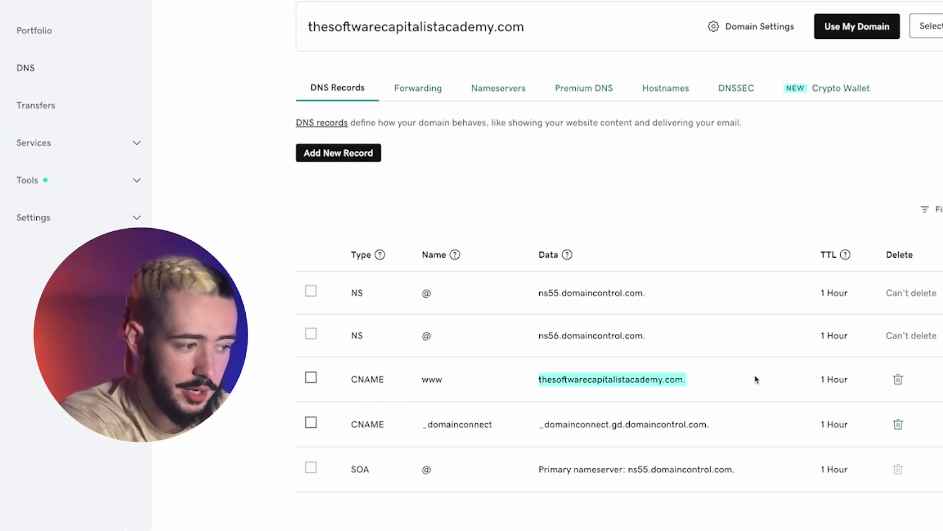
pyautogui.click(899, 379)
pyautogui.click(305, 304)
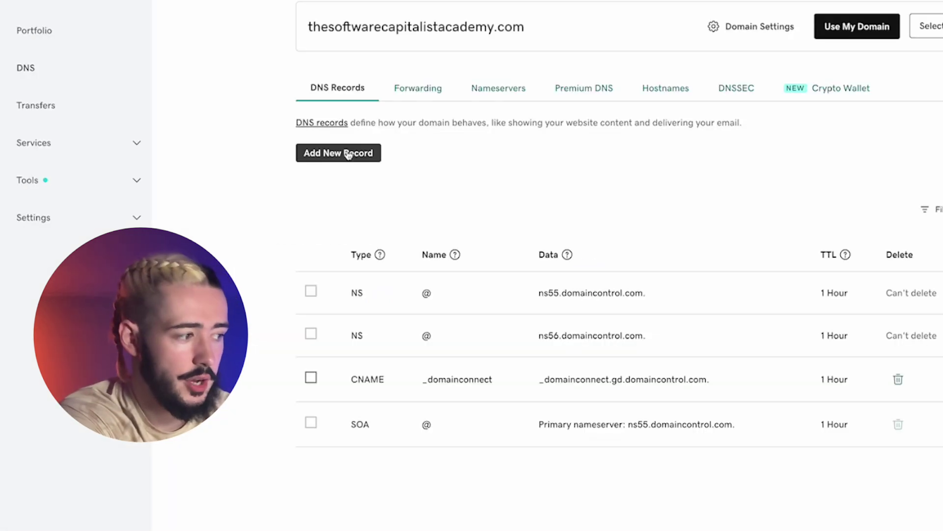
# Fill in a new A record in GoDaddy with name @ and value 162.159.140.166, copied from GrowthRate's required domain records.
pyautogui.click(337, 154)
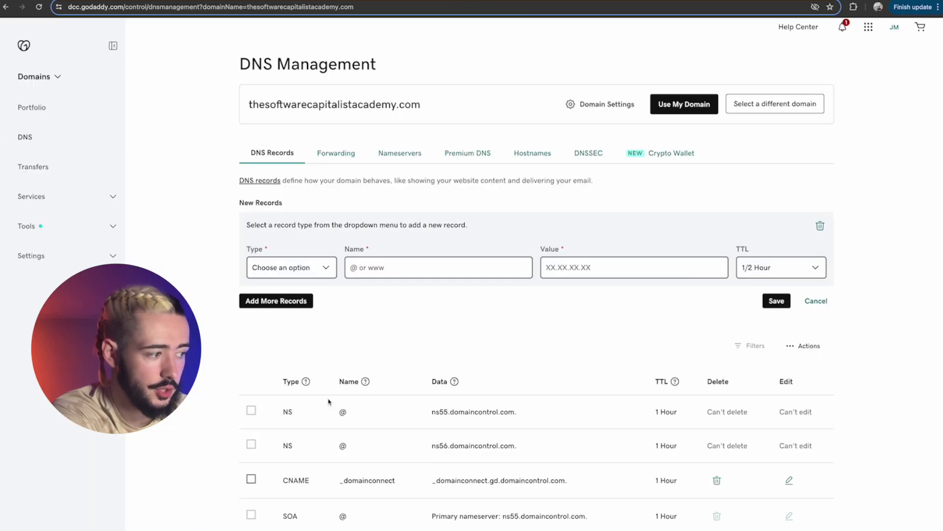
pyautogui.click(291, 268)
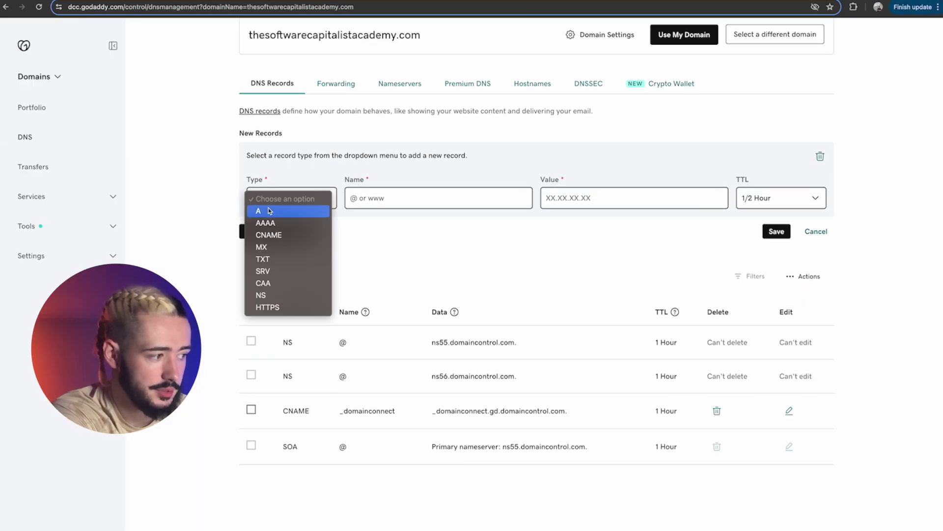
pyautogui.click(259, 210)
pyautogui.click(373, 199)
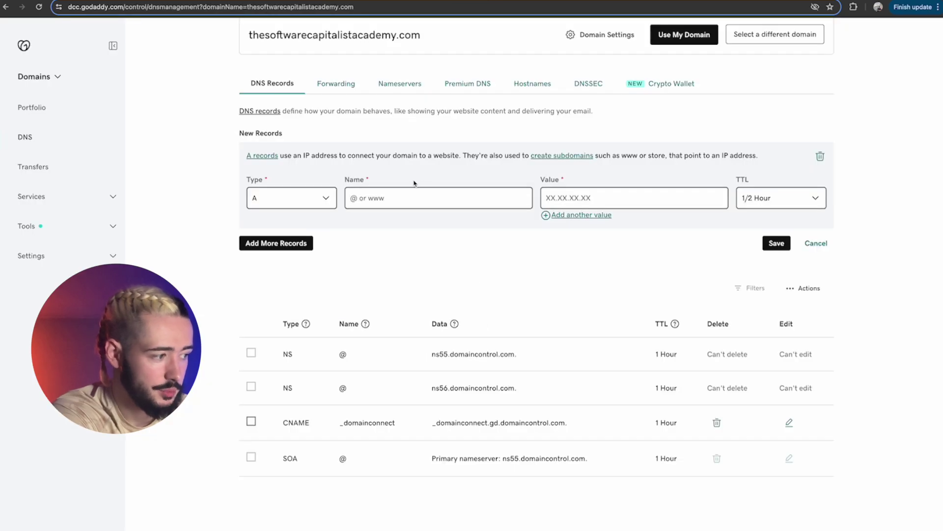
pyautogui.click(417, 191)
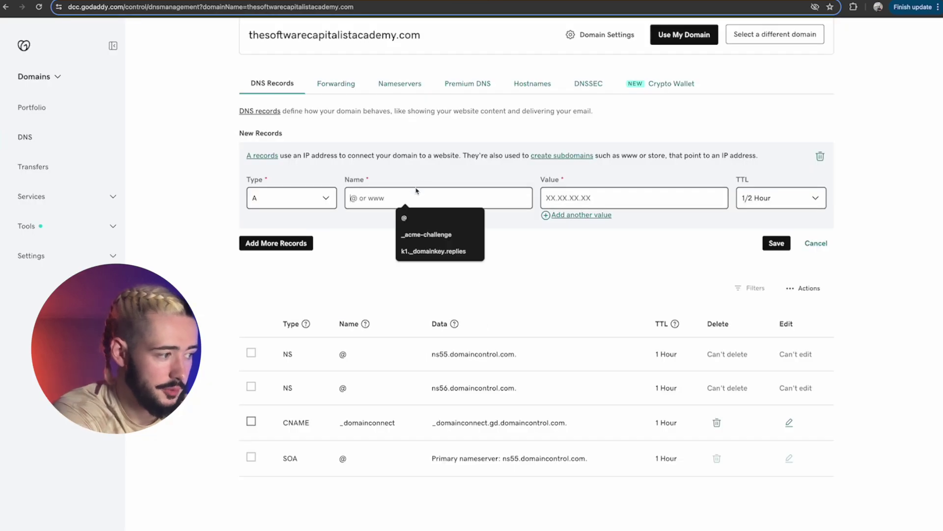
pyautogui.write('@')
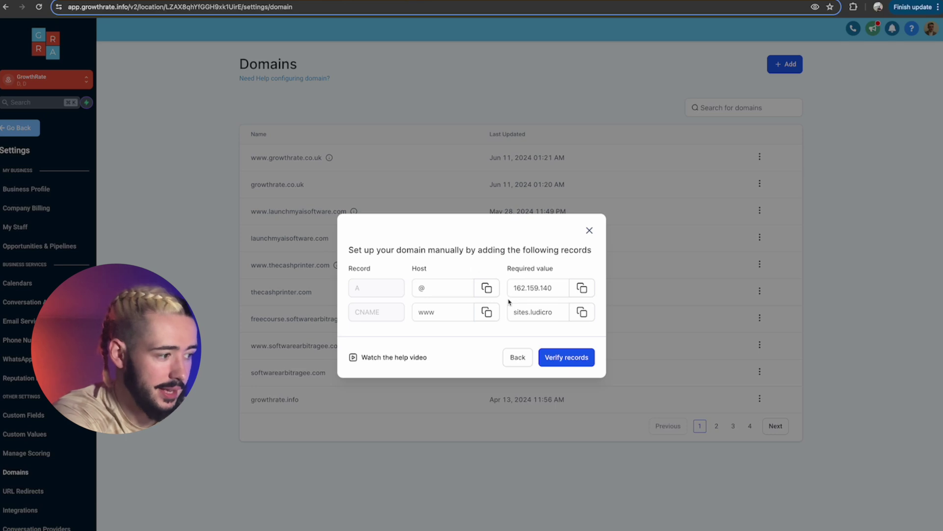
pyautogui.click(513, 290)
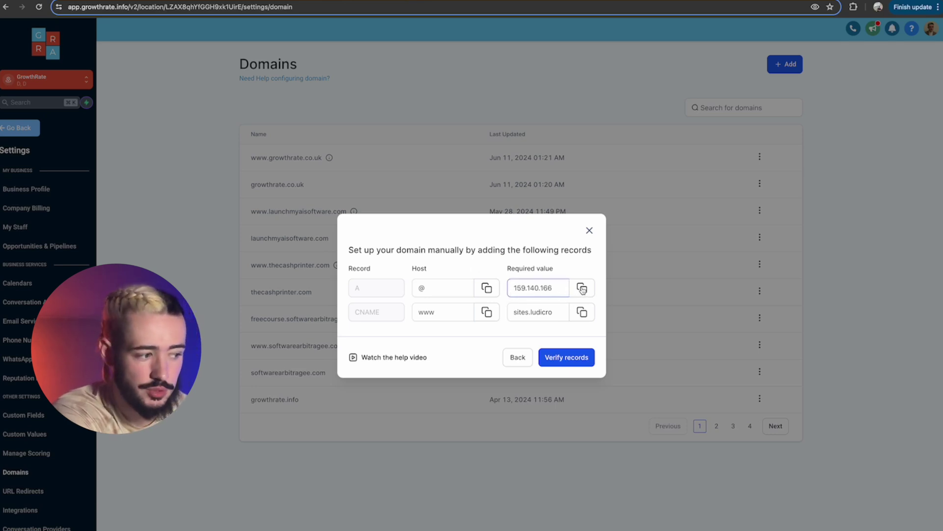
pyautogui.click(583, 289)
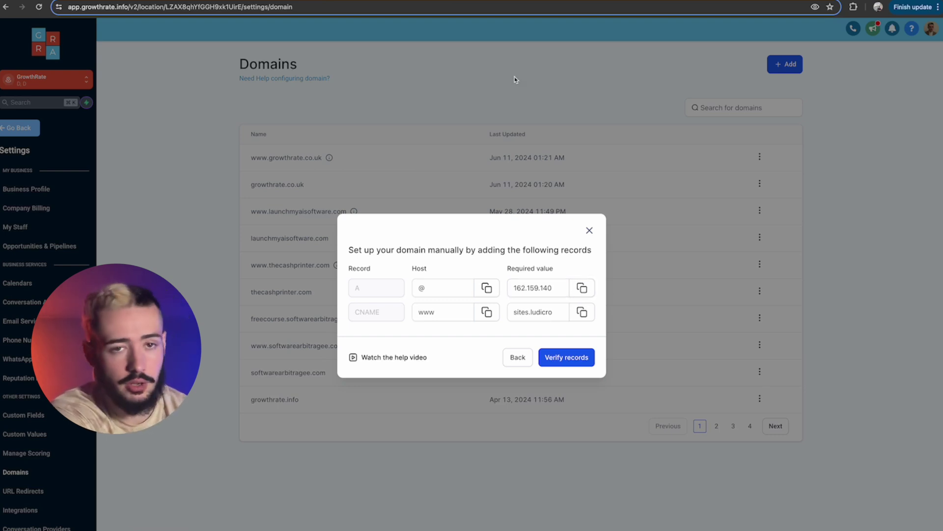
pyautogui.click(481, 0)
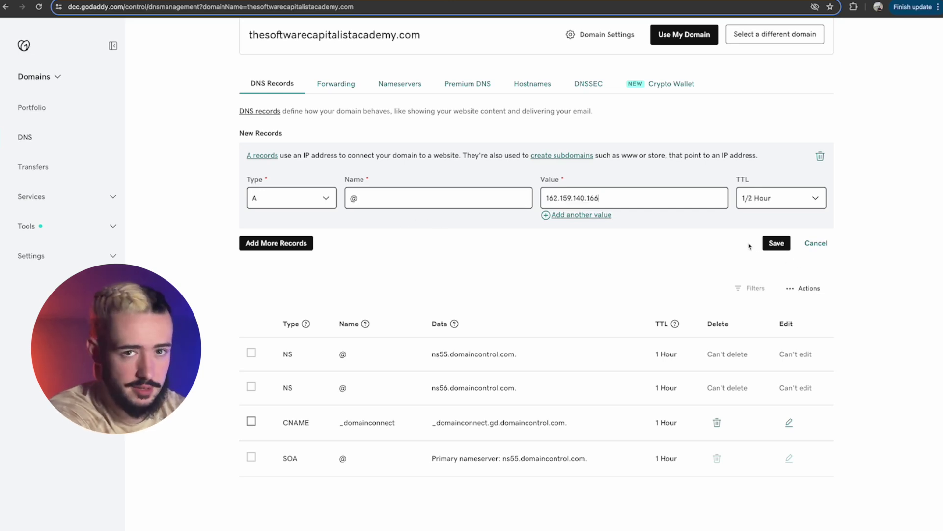
# Add a second new DNS record in GoDaddy of type CNAME with the name www, matching GrowthRate's required records.
pyautogui.click(297, 245)
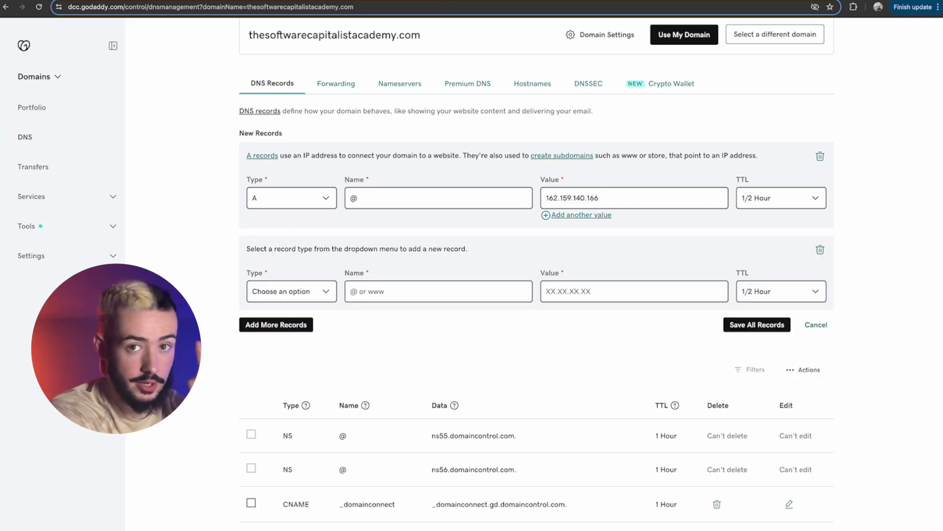
pyautogui.click(354, 0)
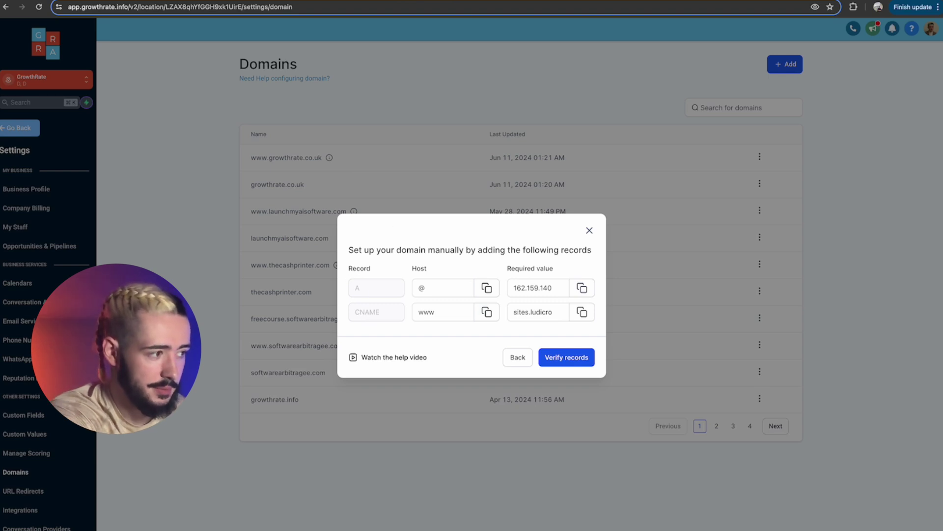
pyautogui.click(482, 1)
pyautogui.click(295, 291)
pyautogui.press('Return')
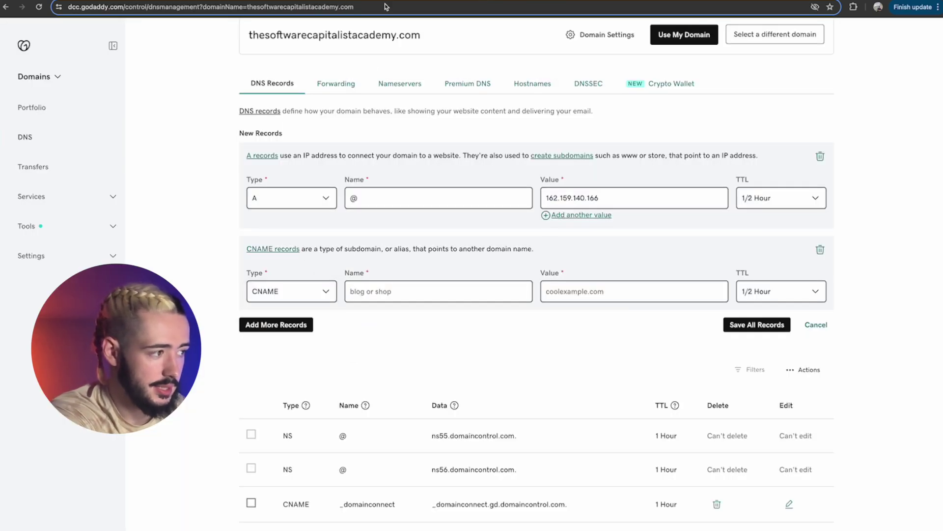
pyautogui.click(353, 1)
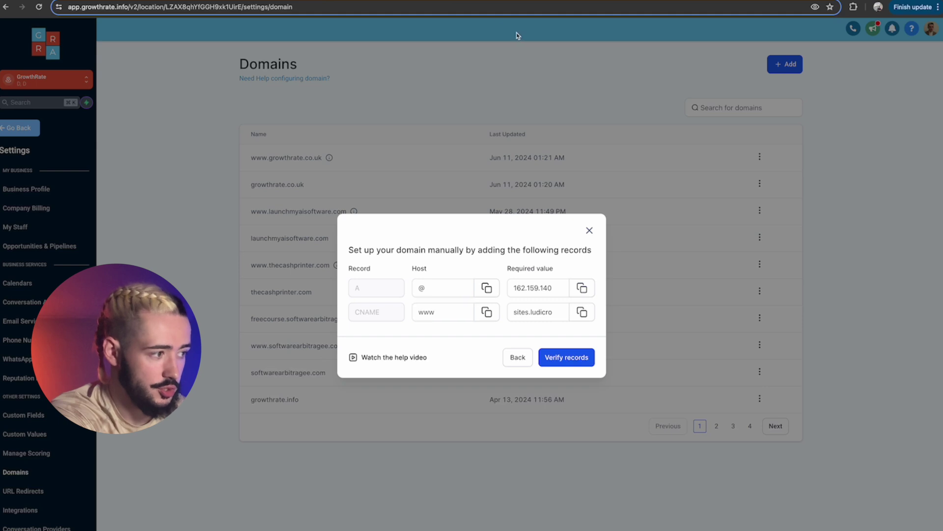
pyautogui.click(506, 0)
pyautogui.click(439, 290)
pyautogui.write('ww')
# Copy the CNAME's required value sites.ludicrous.cloud from GrowthRate and enter it as the value of GoDaddy's new www record.
pyautogui.click(354, 1)
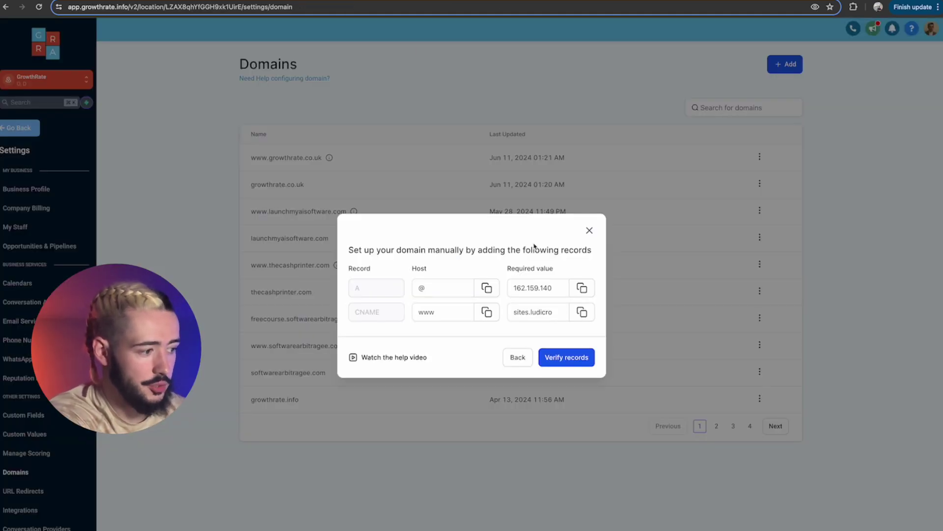
pyautogui.moveTo(521, 311); pyautogui.dragTo(559, 312)
pyautogui.click(551, 312)
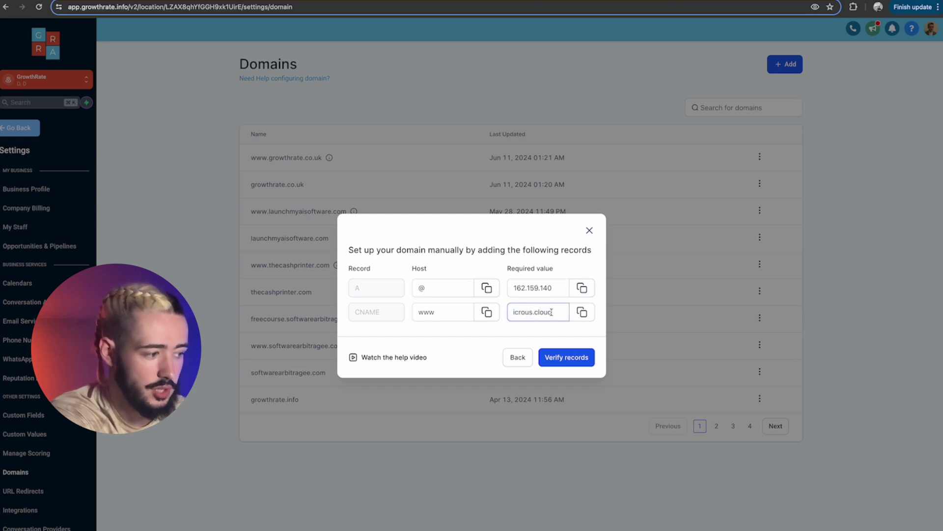
pyautogui.click(580, 313)
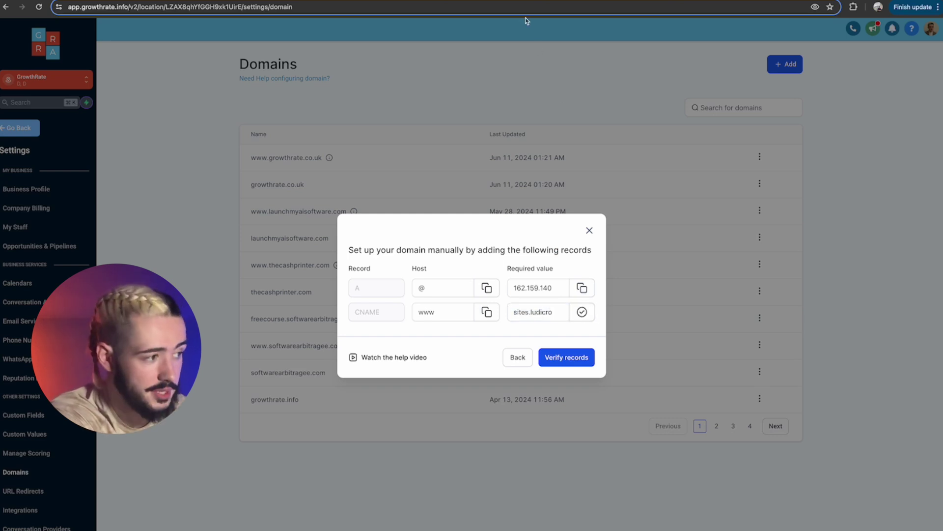
pyautogui.hotkey('ctrl', 'Tab')
pyautogui.click(581, 291)
pyautogui.hotkey('ctrl', 'v')
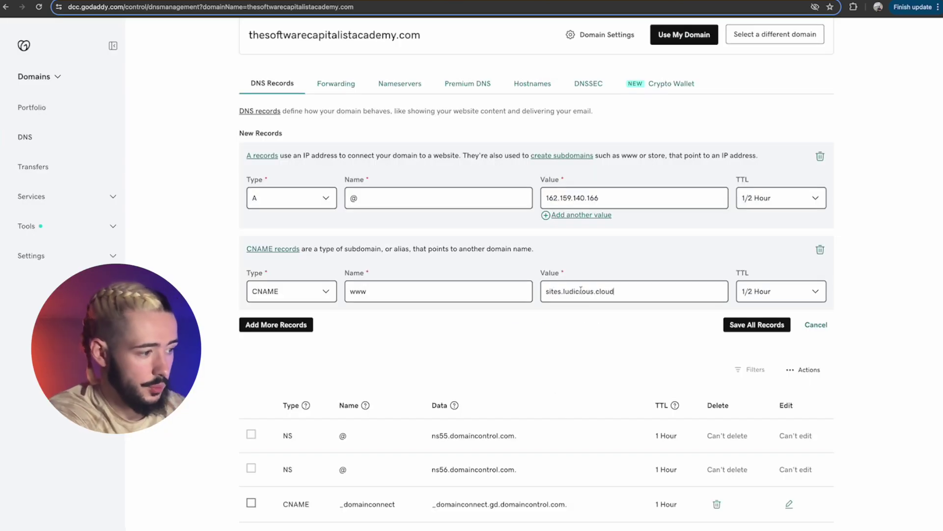
# Save both new DNS records in GoDaddy and verify the domain's records in GrowthRate.
pyautogui.click(754, 327)
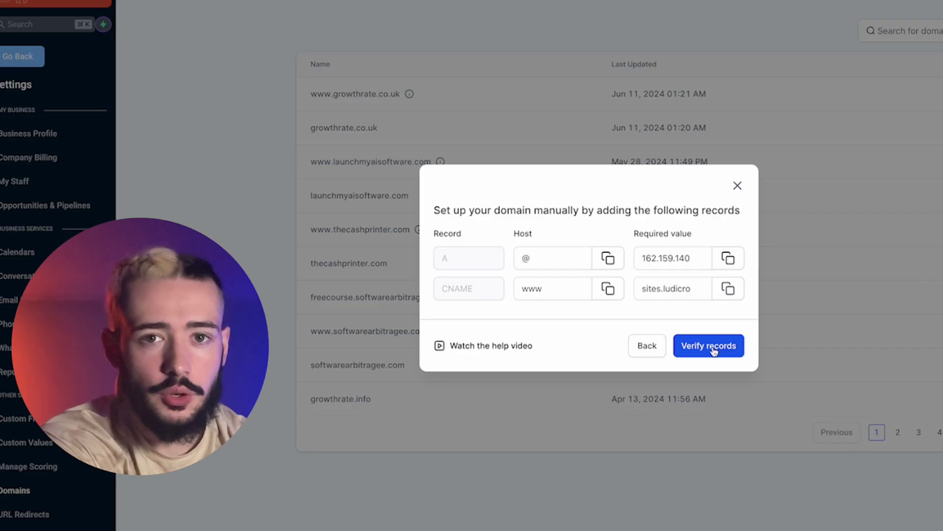
pyautogui.click(713, 347)
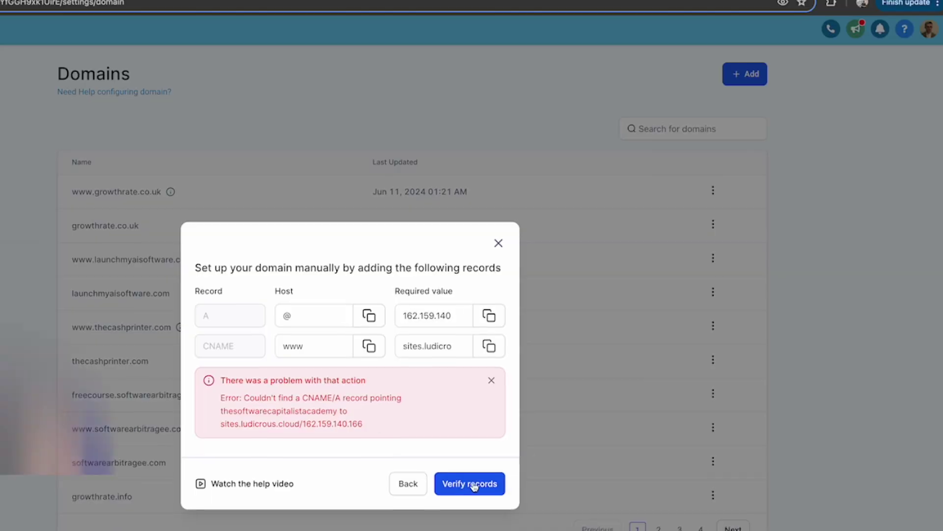
pyautogui.click(472, 484)
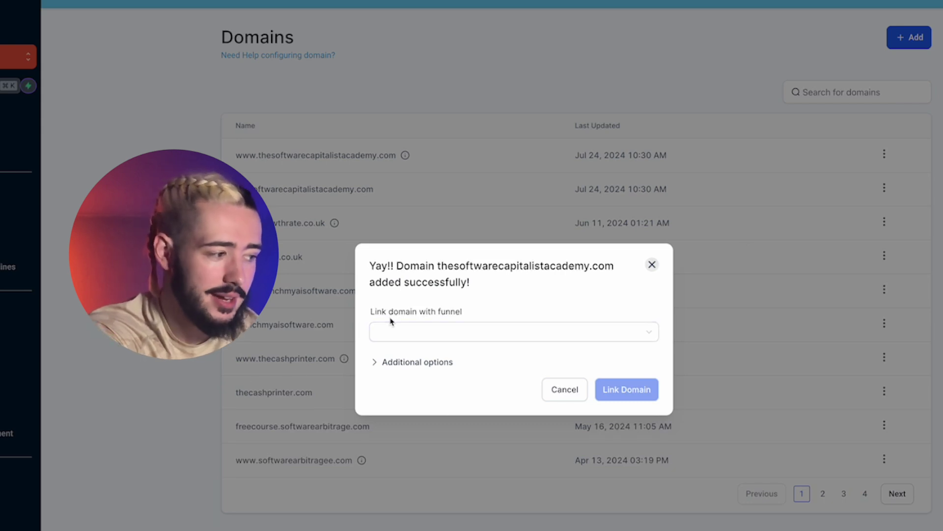
# Choose Steak Restaurant as the funnel for thesoftwarecapitalistacademy.com, with Home as the default funnel step.
pyautogui.click(414, 338)
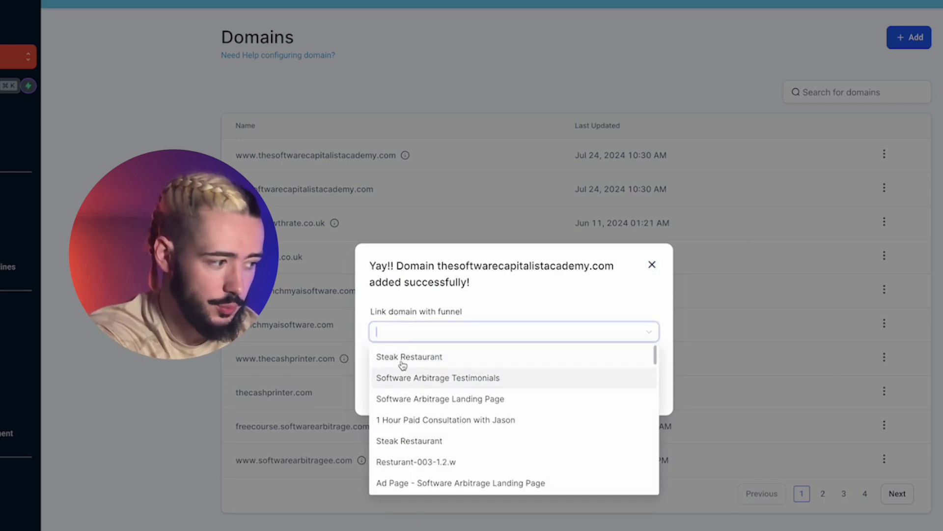
pyautogui.click(410, 358)
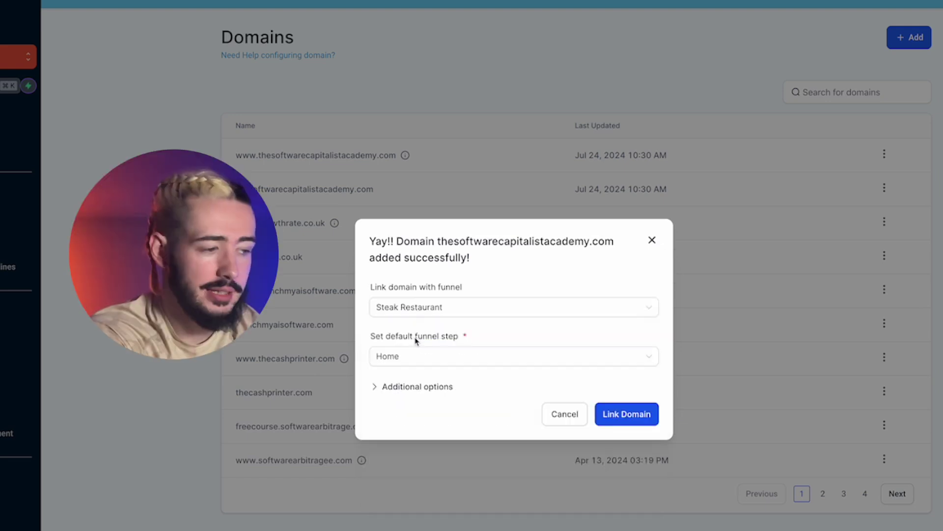
pyautogui.click(387, 357)
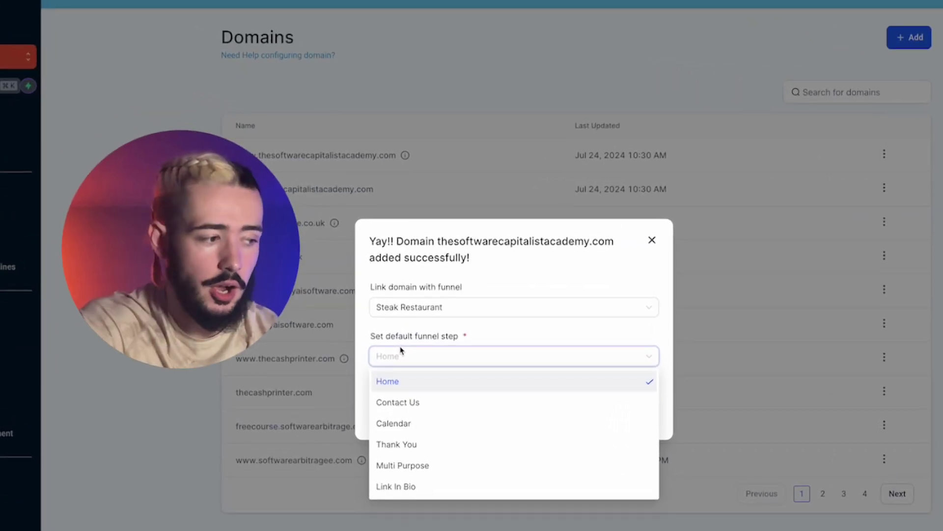
pyautogui.click(384, 383)
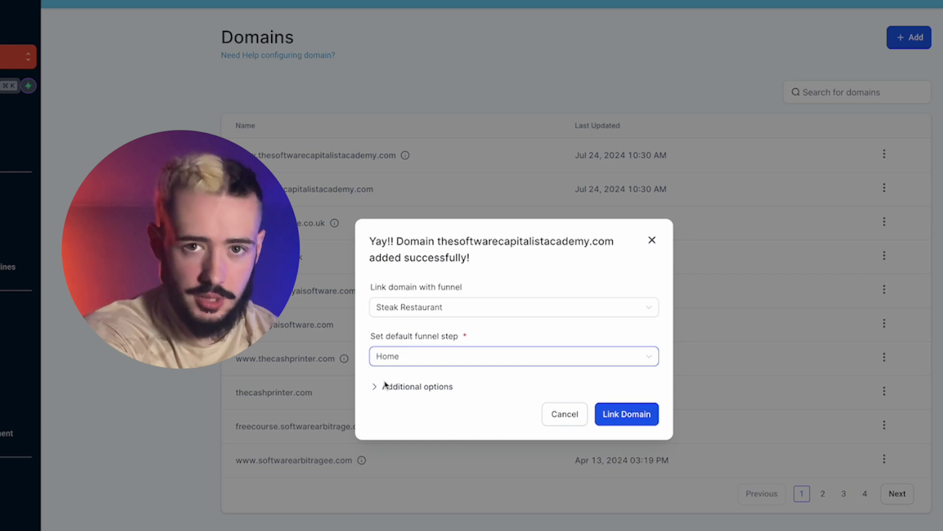
# Set Steak Restaurant / Home as the domain's default 404/Error page and link the domain.
pyautogui.click(385, 386)
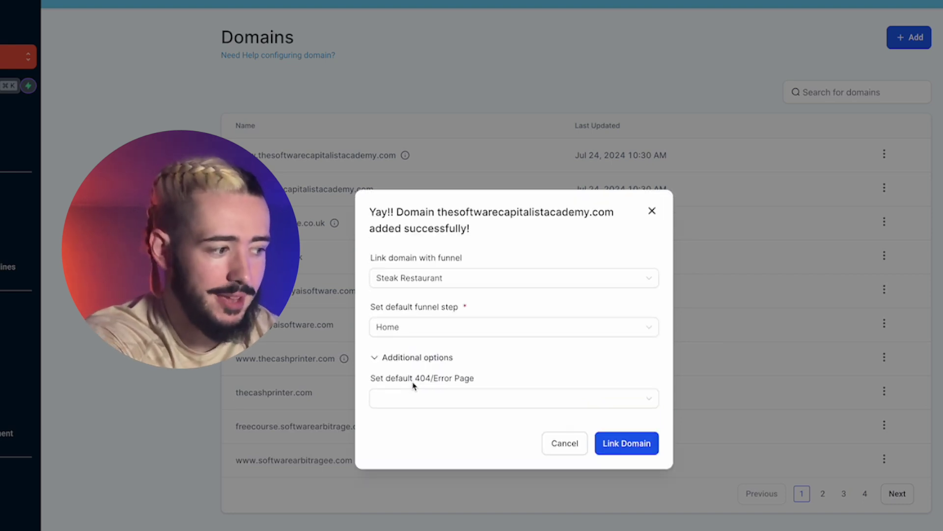
pyautogui.click(416, 399)
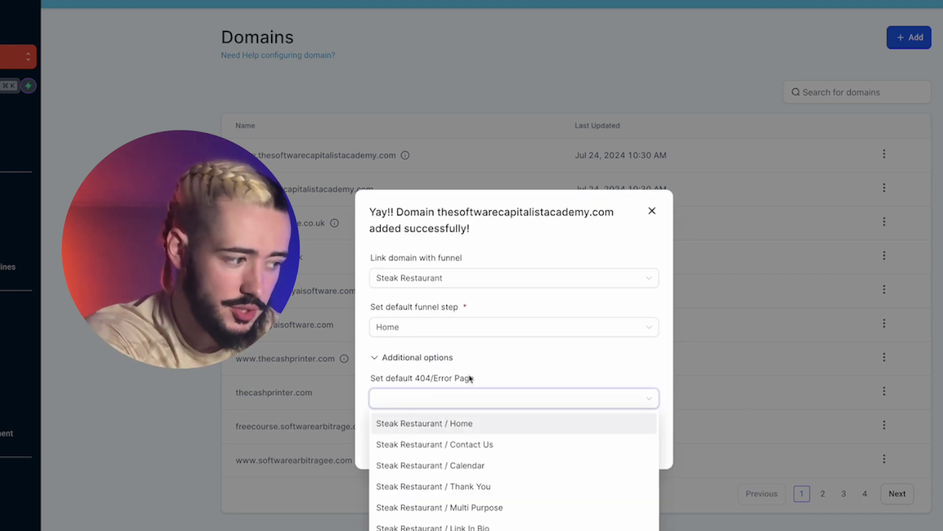
pyautogui.click(535, 376)
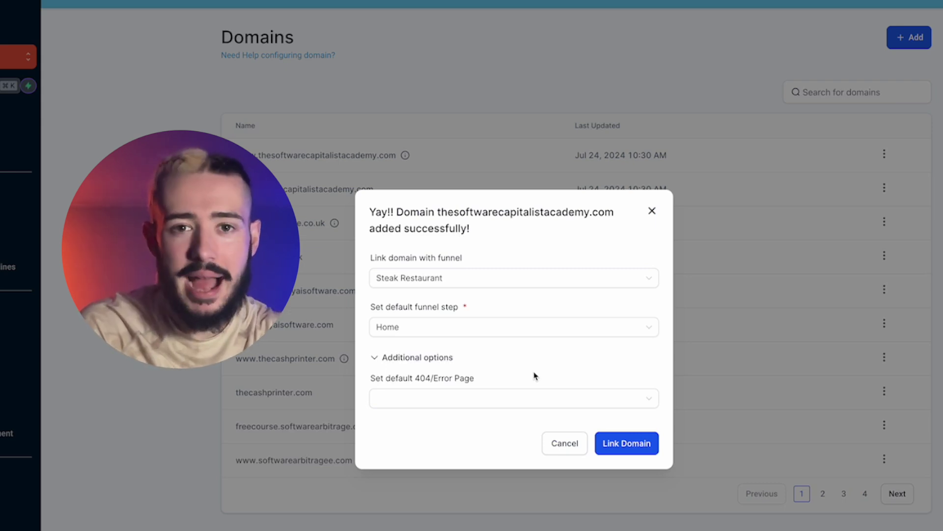
pyautogui.click(498, 402)
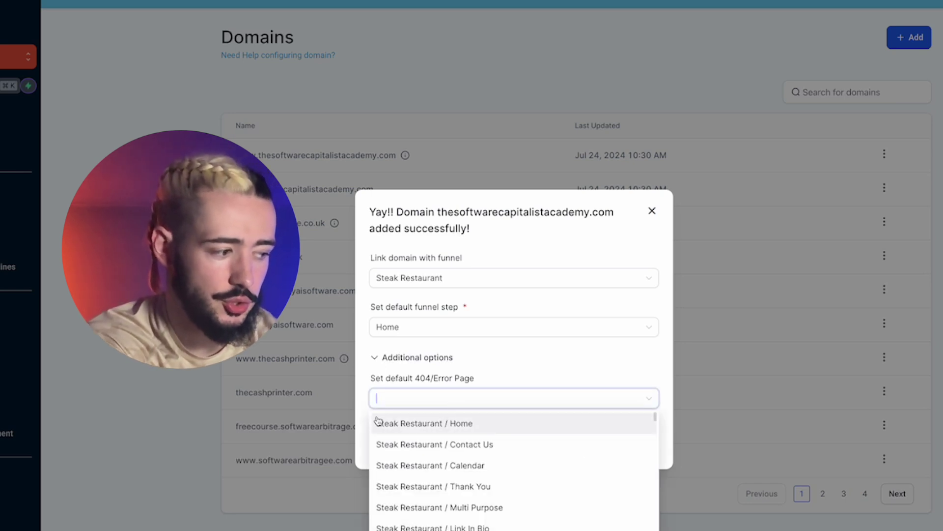
pyautogui.click(408, 424)
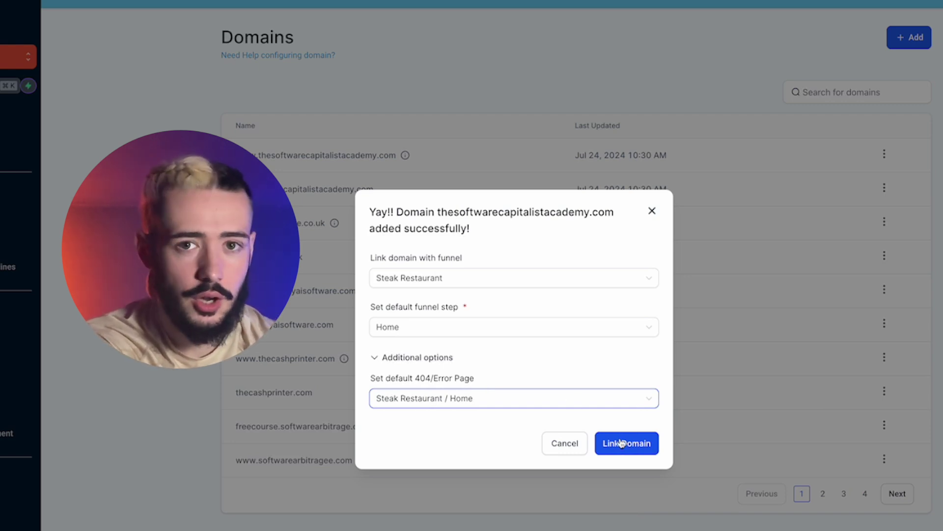
pyautogui.click(620, 442)
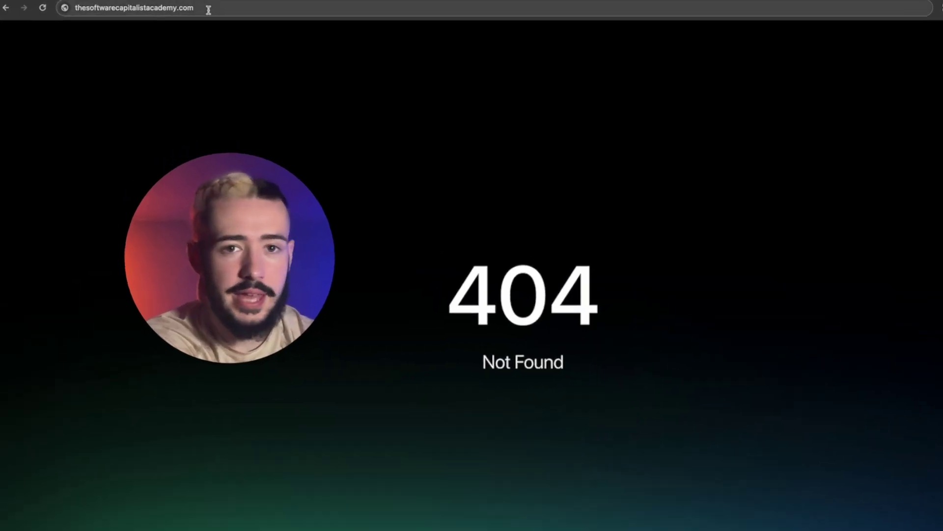
# Load thesoftwarecapitalistacademy.com in the browser and reload it to check whether the linked website is live.
pyautogui.click(176, 10)
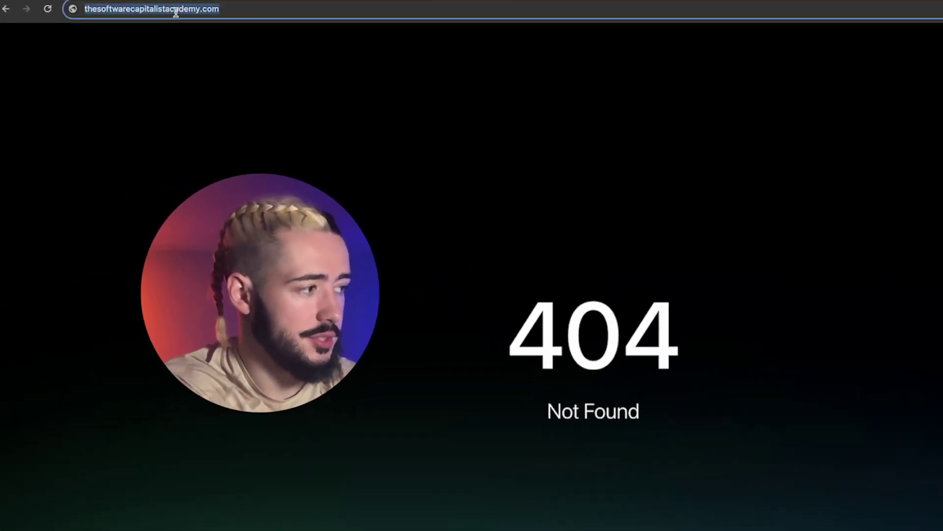
pyautogui.press('Return')
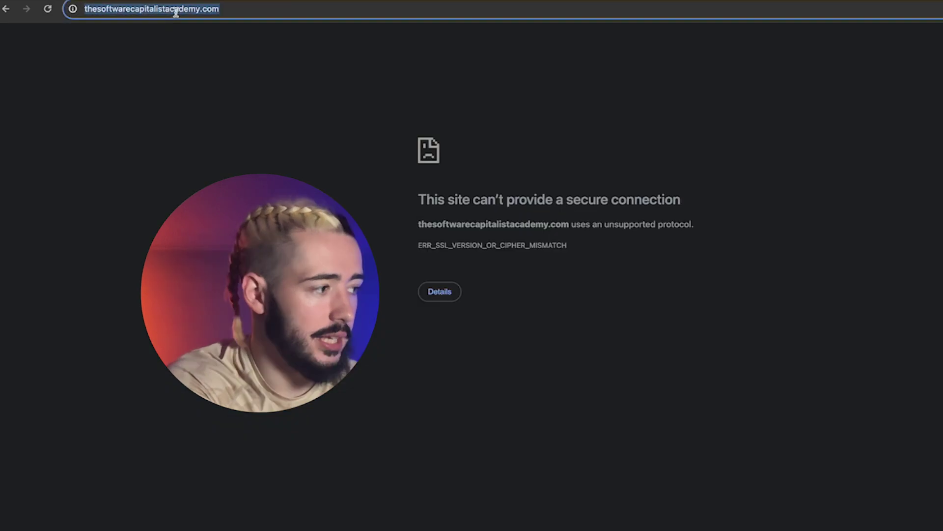
pyautogui.click(423, 18)
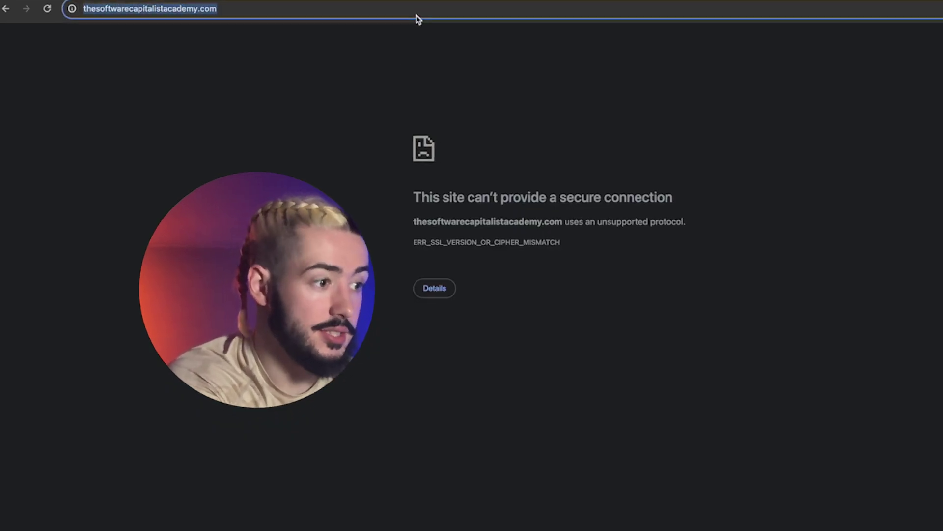
pyautogui.press('Return')
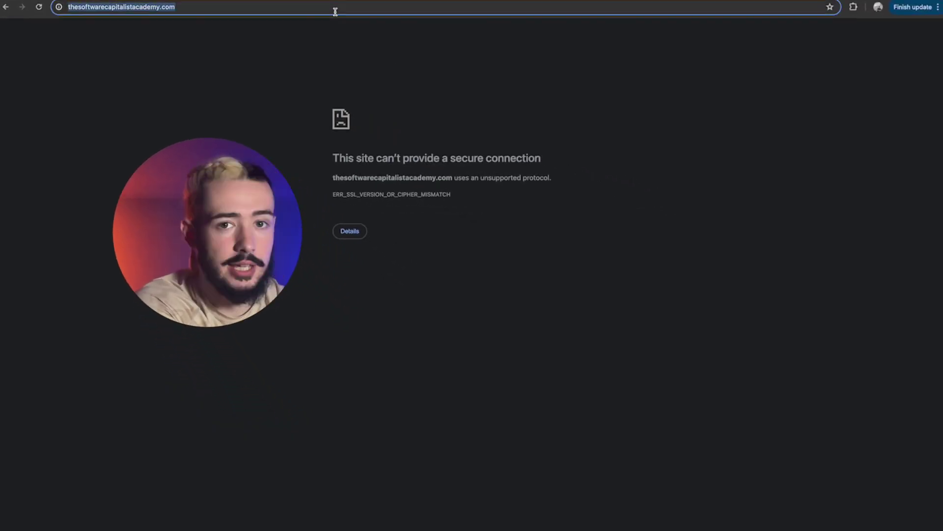